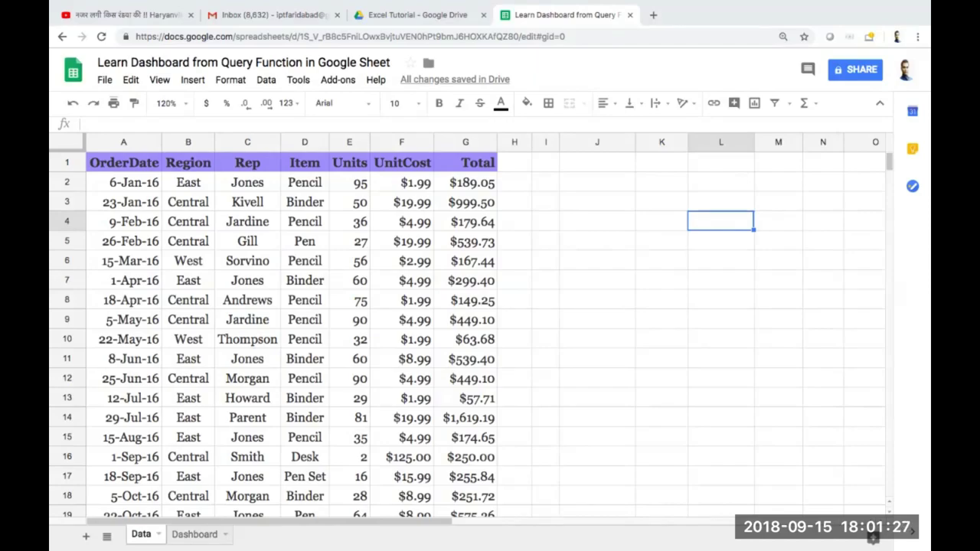
Select a cell inside the sales table and bring up the Data menu commands.
left_click(597, 280)
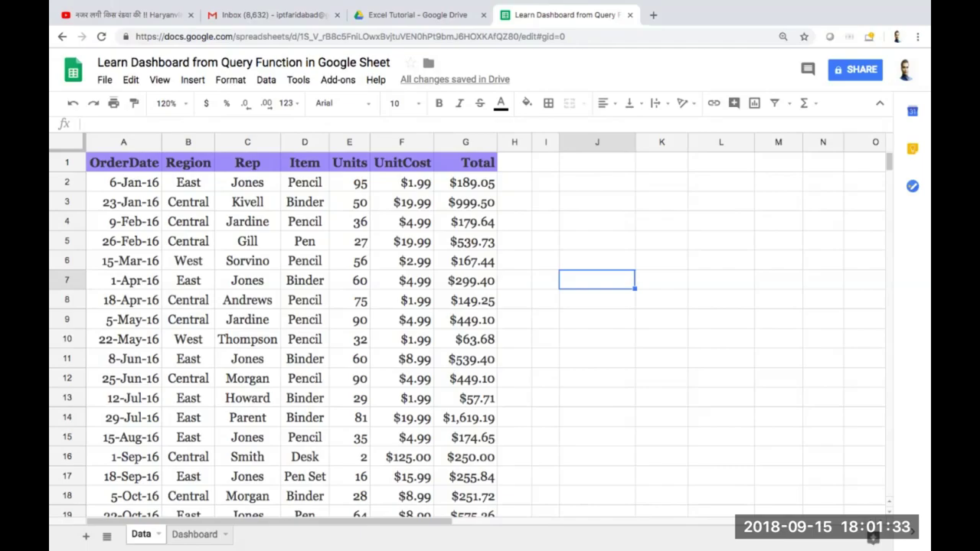
key("ctrl+a")
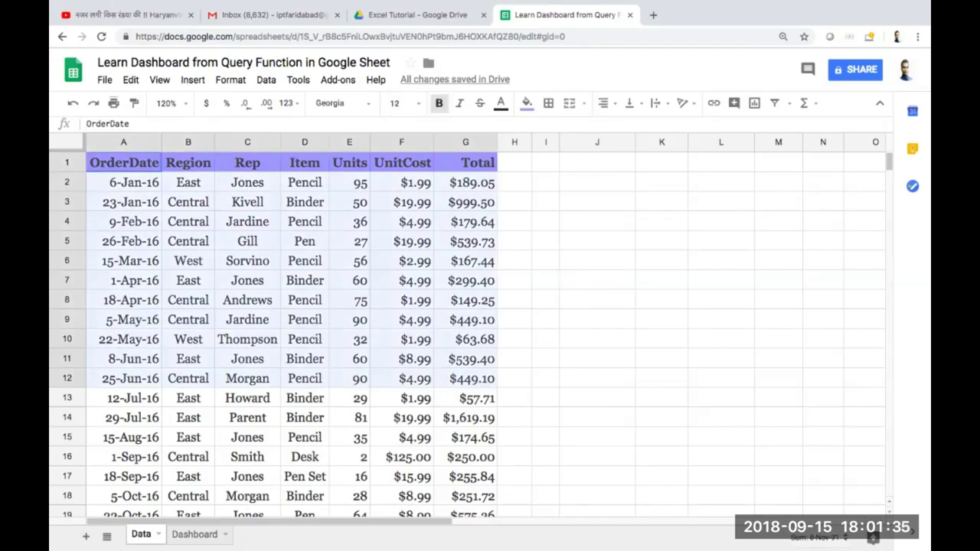
left_click(248, 301)
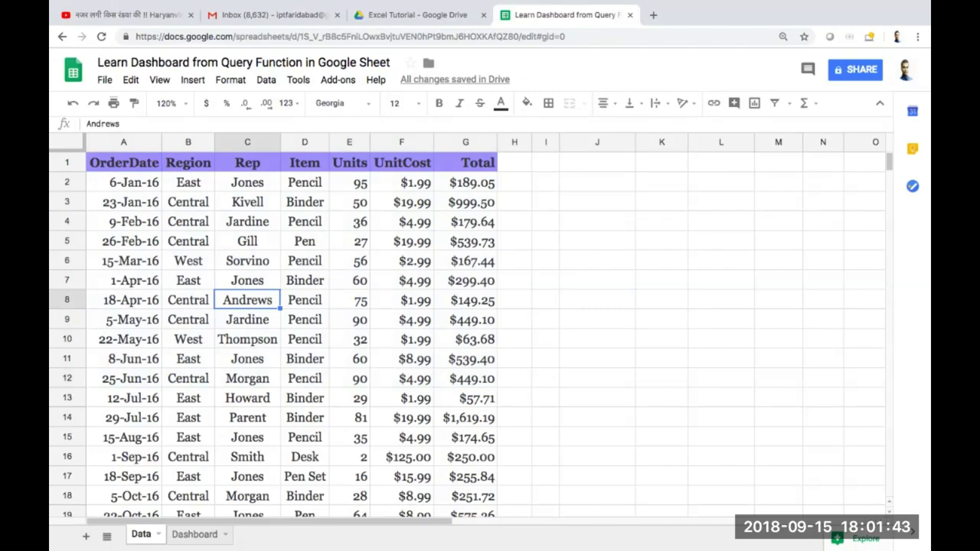
left_click(192, 80)
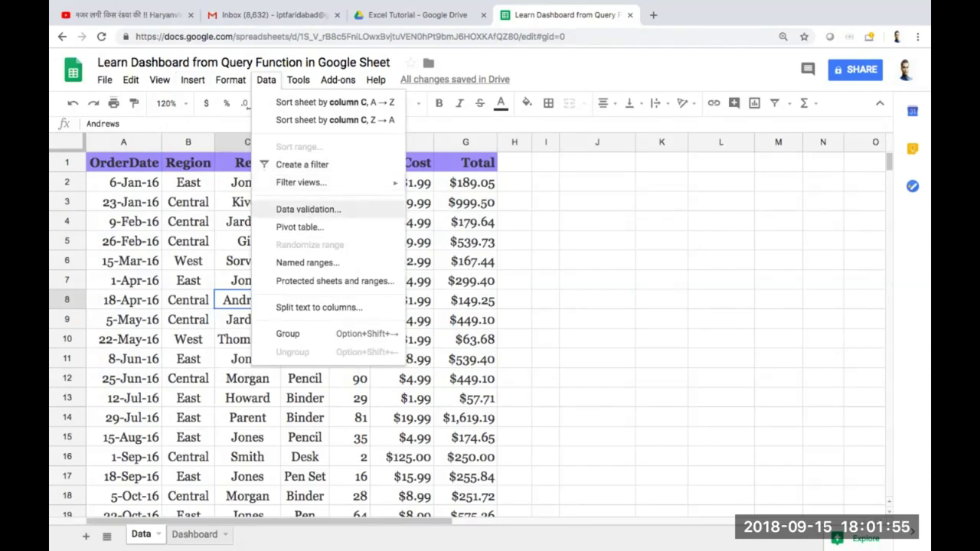
Create a pivot table with Rep as rows, Item as columns and SUM of Total as values.
left_click(300, 227)
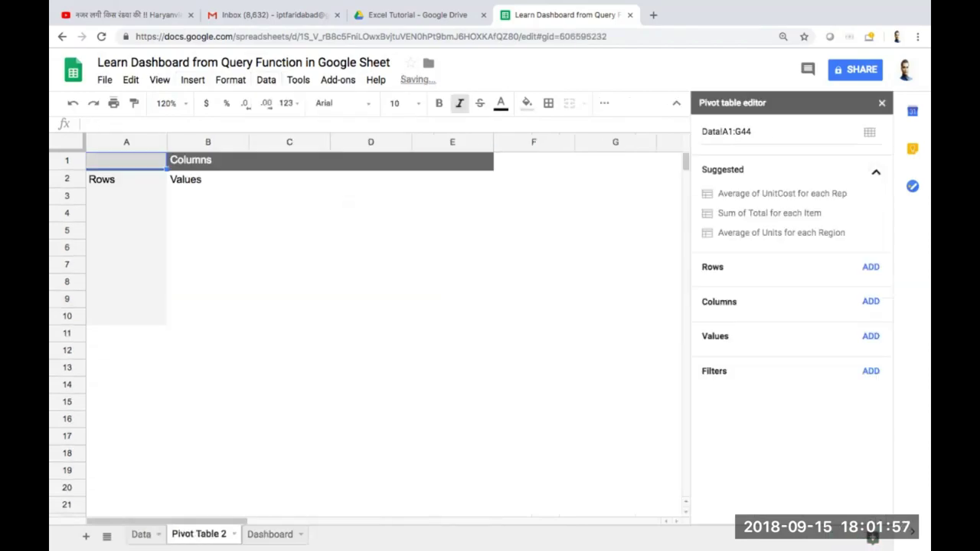
left_click(871, 266)
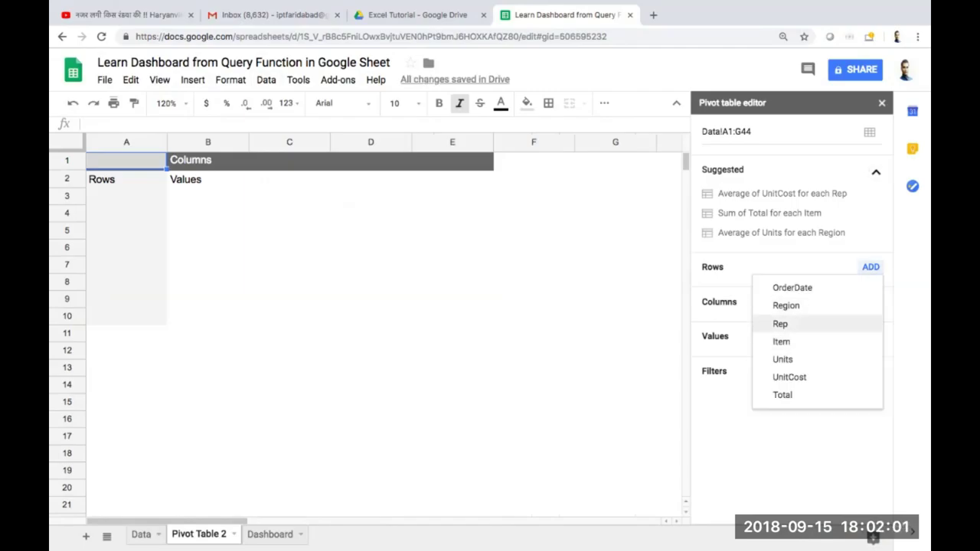
left_click(780, 324)
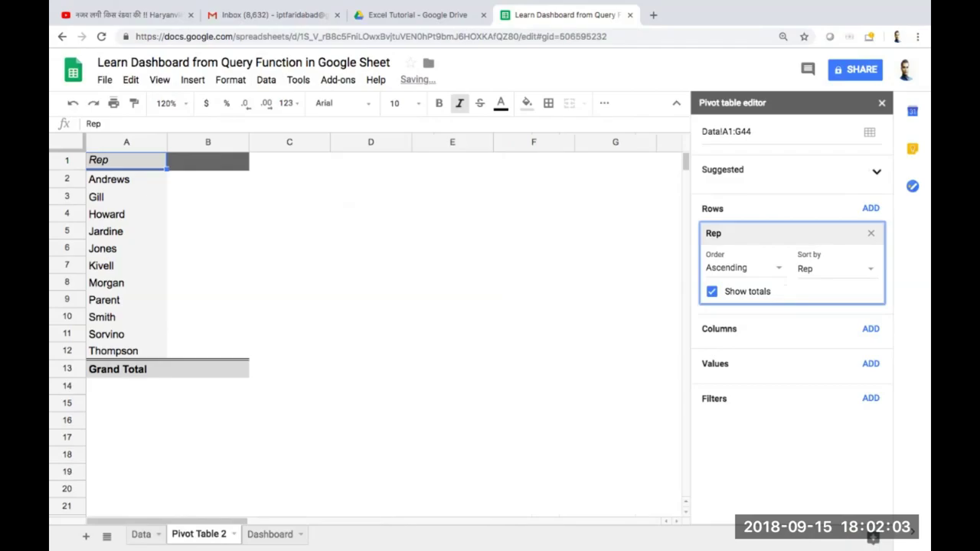
left_click(870, 328)
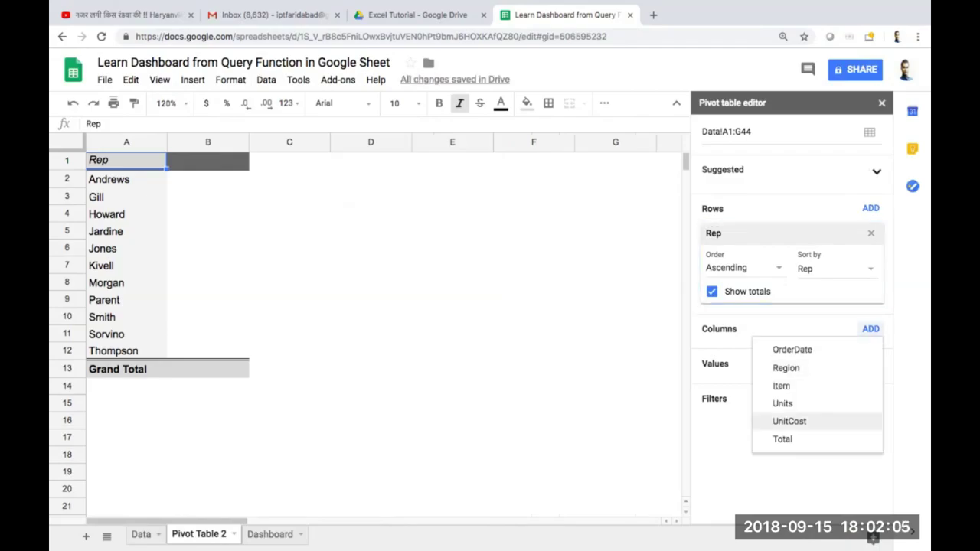
left_click(781, 386)
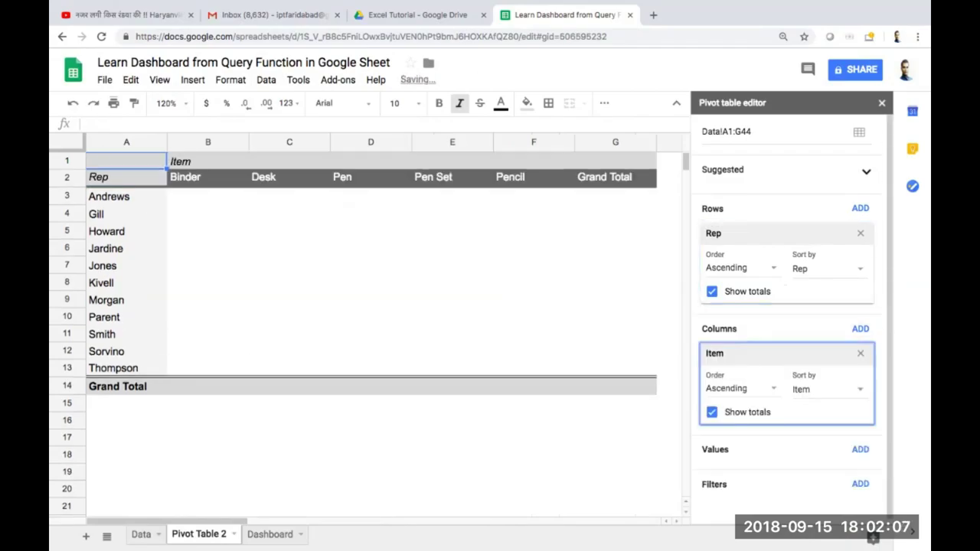
left_click(860, 450)
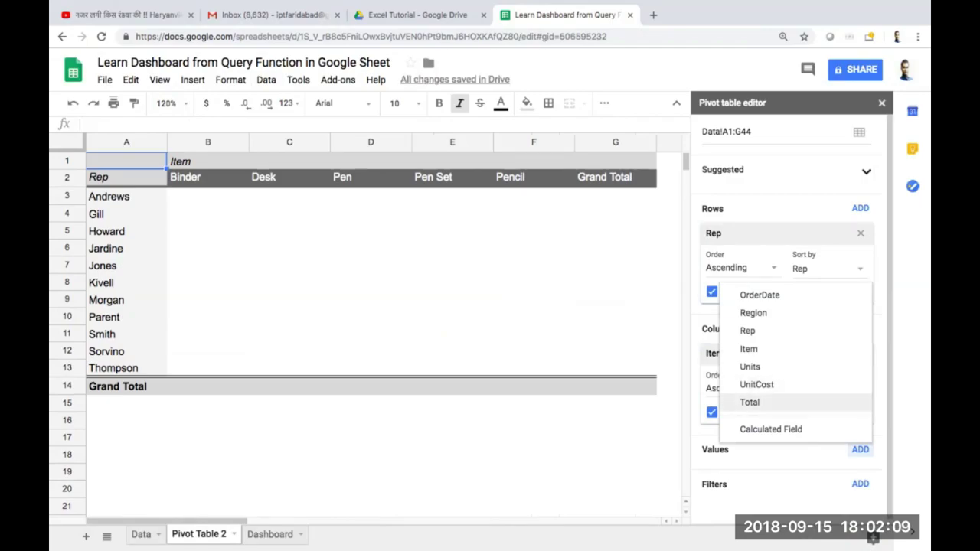
left_click(750, 402)
left_click(534, 438)
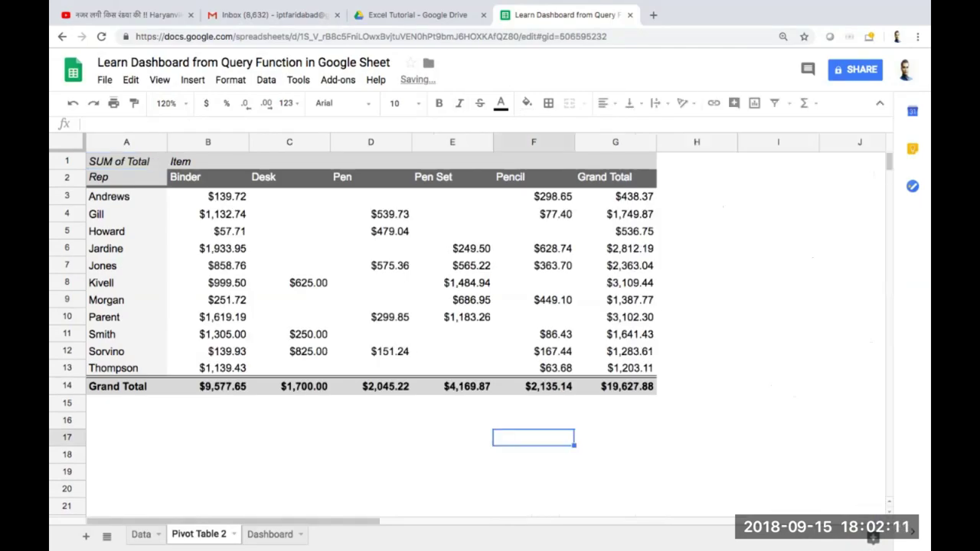
left_click(207, 299)
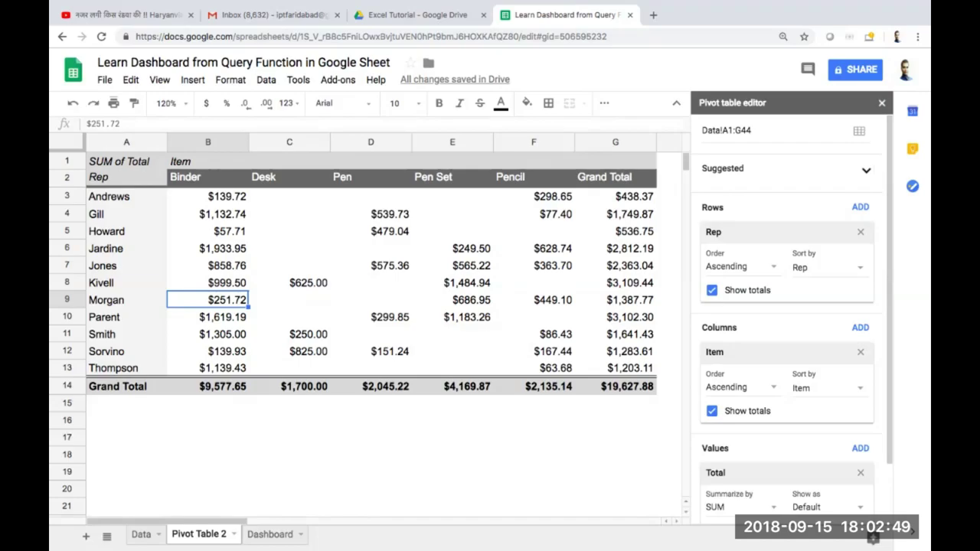
Add Rep as a pivot filter and remove Rep from the pivot rows.
scroll(789, 306, "down", 2)
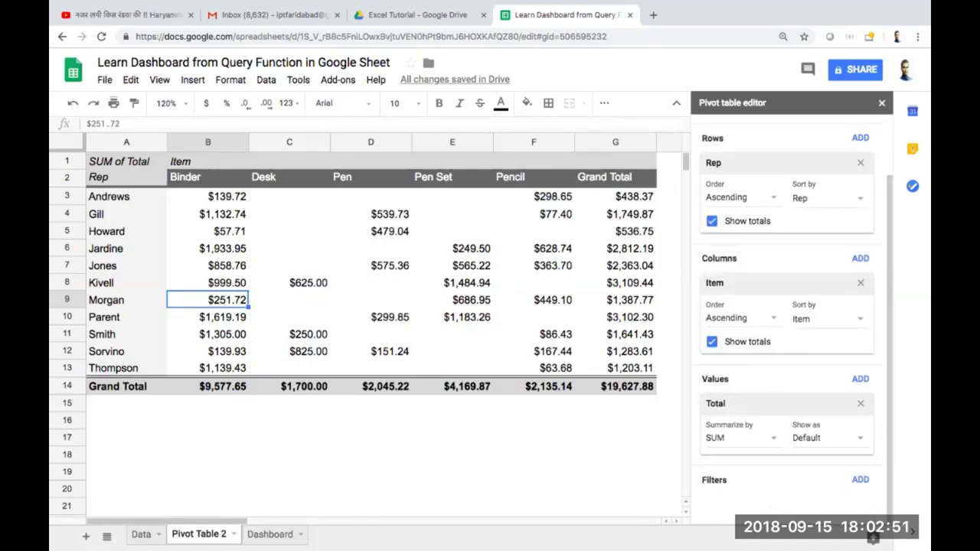
left_click(860, 479)
left_click(827, 388)
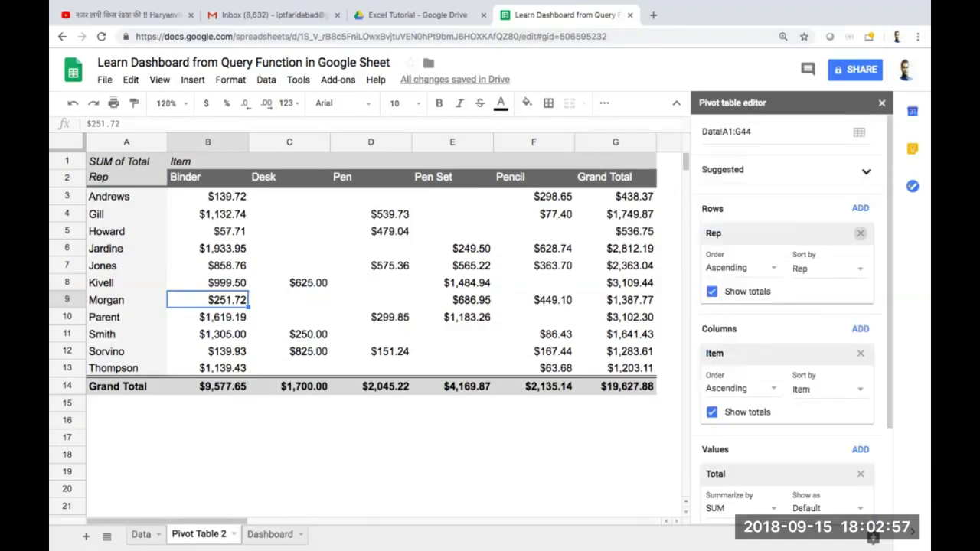
left_click(860, 232)
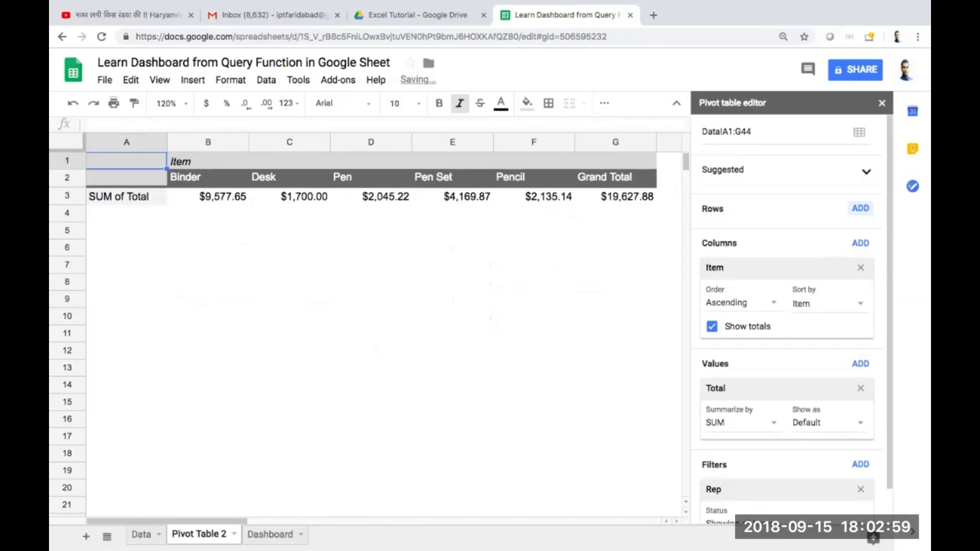
scroll(792, 321, "down", 1)
Filter the pivot to only the first rep: Binder $139.72, Pencil $298.65, total $438.37.
left_click(785, 487)
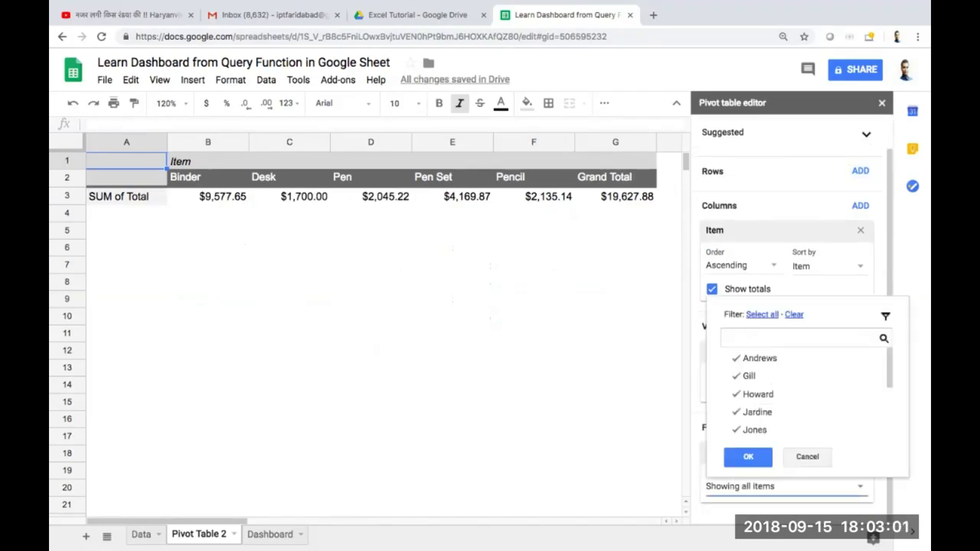
left_click(794, 314)
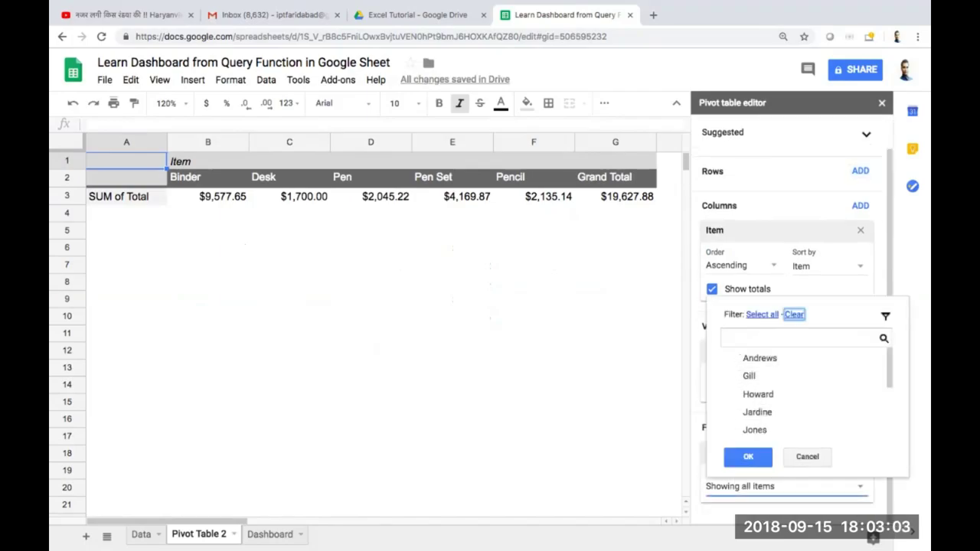
left_click(758, 359)
left_click(749, 457)
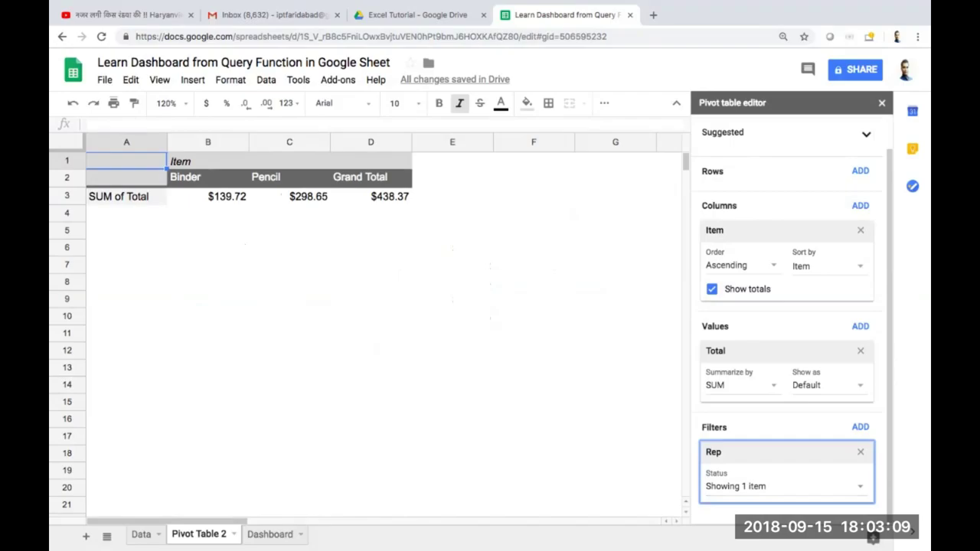
left_click(881, 103)
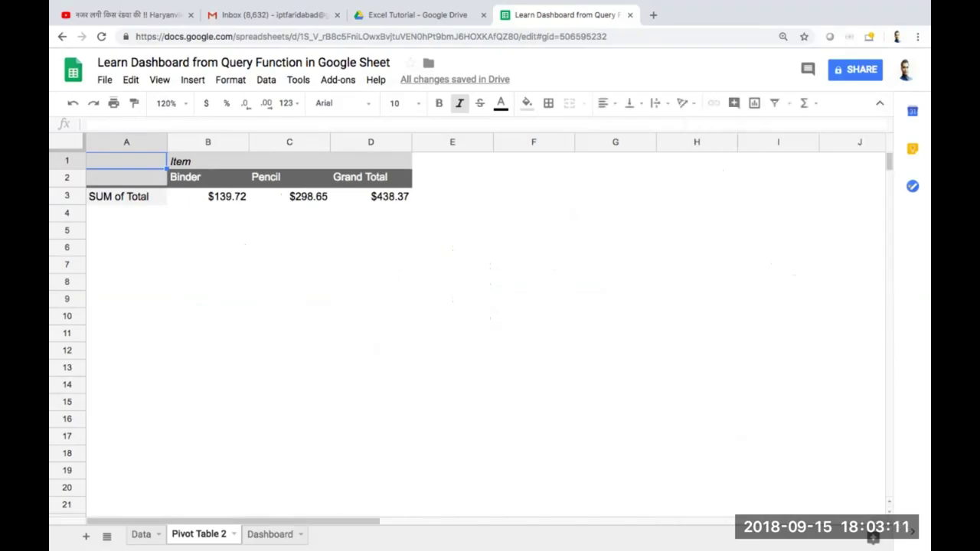
Delete the Pivot Table 2 sheet.
right_click(197, 534)
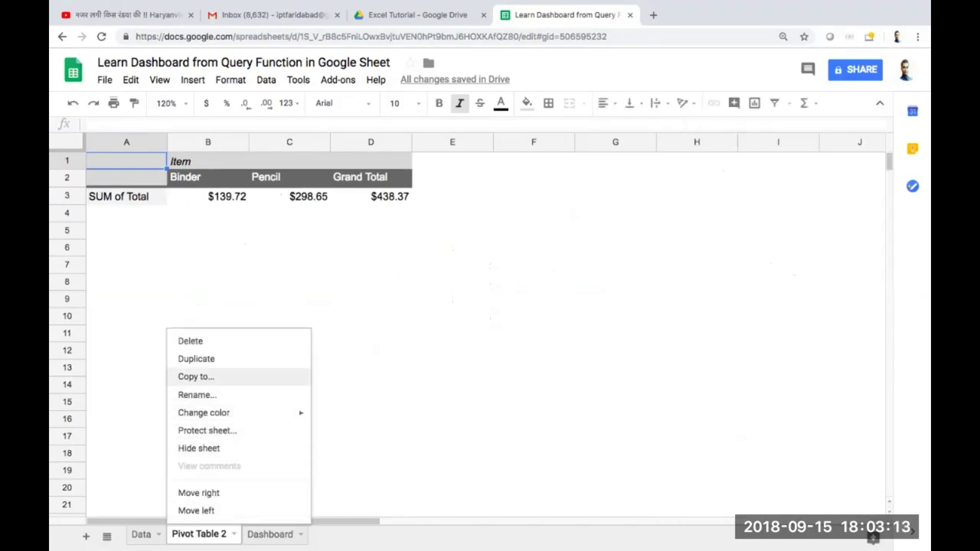
left_click(191, 341)
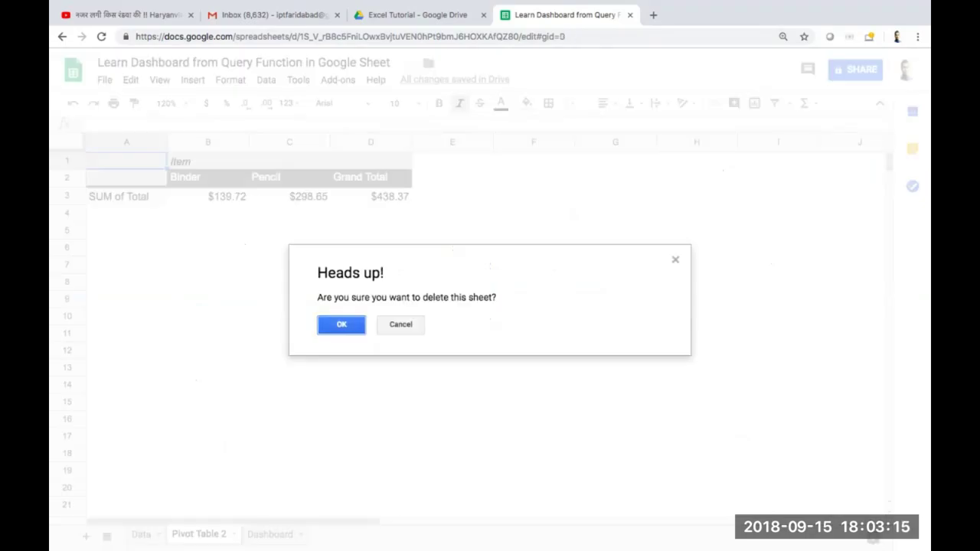
left_click(341, 324)
Open the empty Dashboard sheet and select cell A6.
left_click(197, 534)
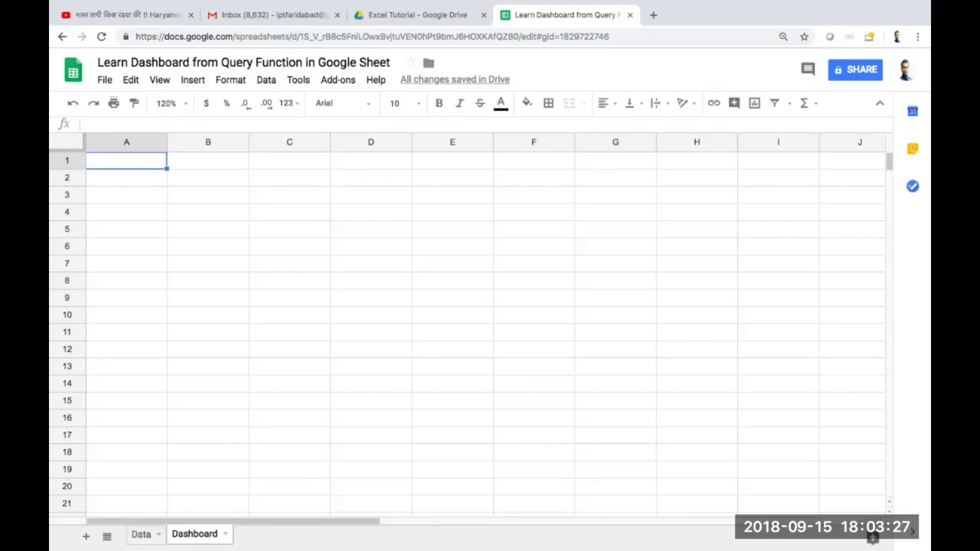
left_click(141, 534)
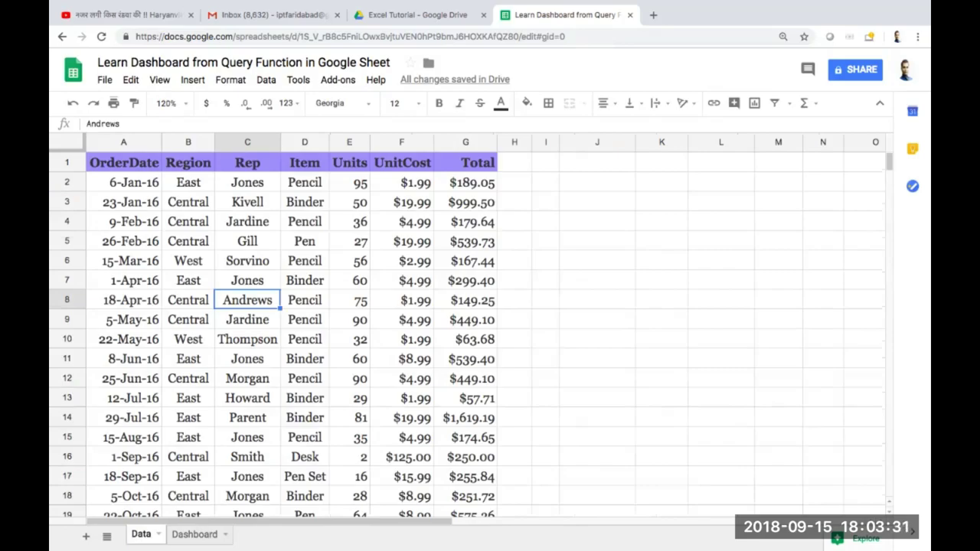
key("alt+Down")
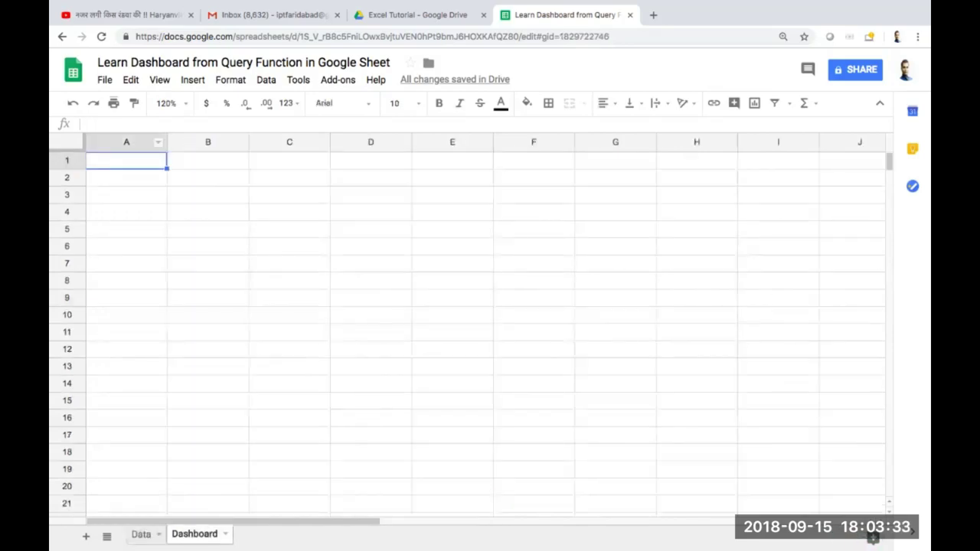
left_click(127, 246)
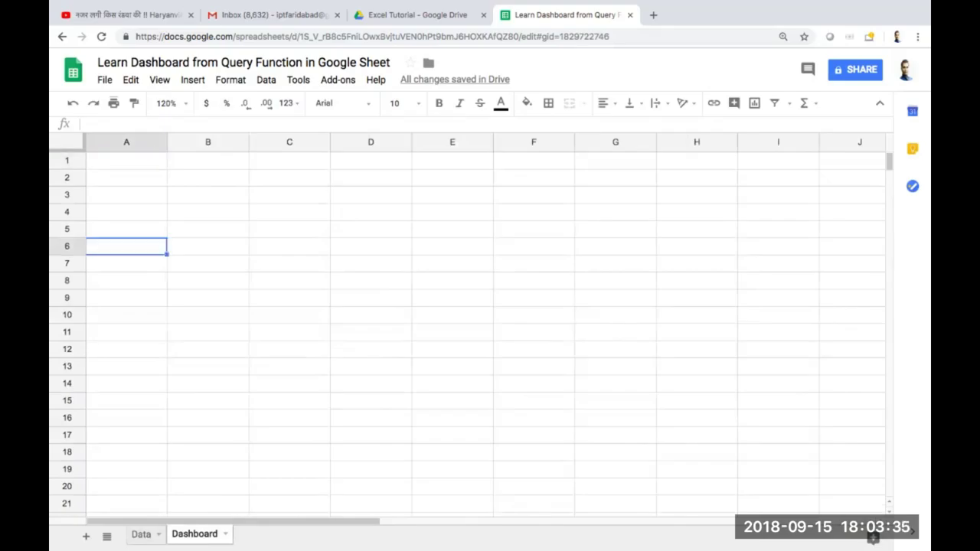
Enter =Query(Data!A:G,"Select *",1) in Dashboard cell A6.
type("=Q")
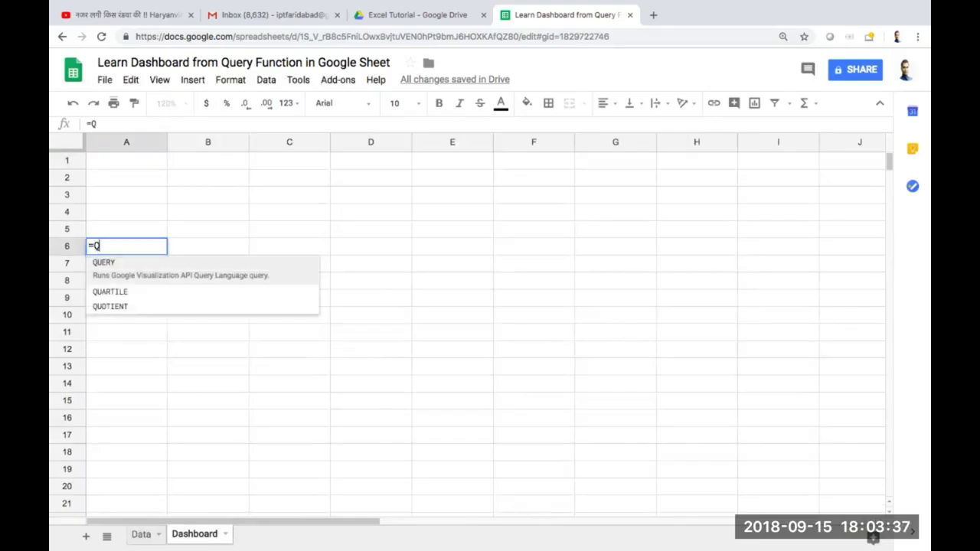
type("uery")
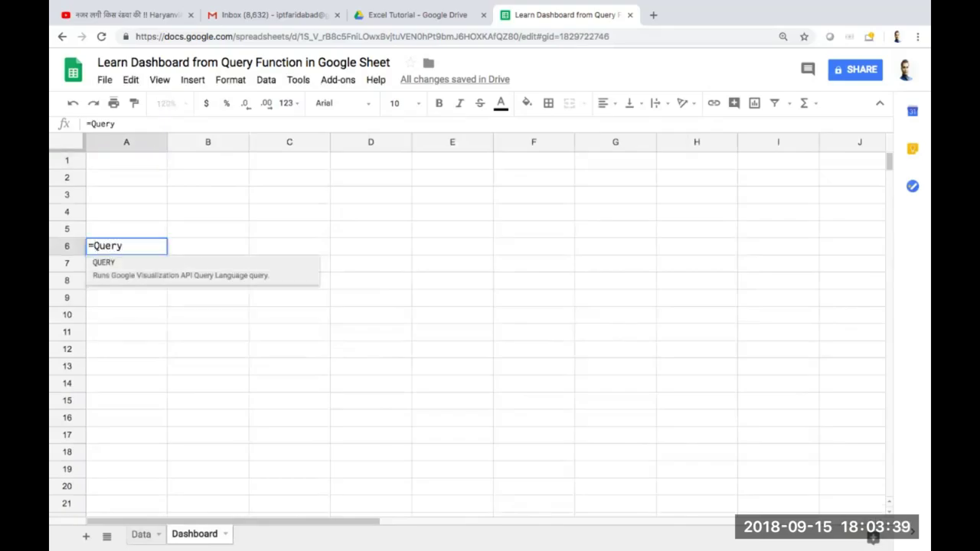
type("(")
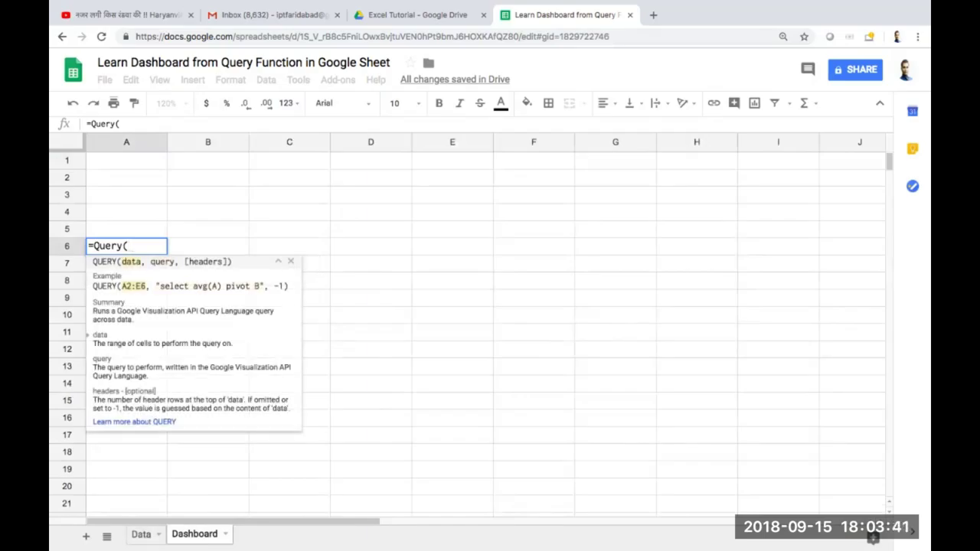
left_click(141, 534)
left_click_drag(124, 141, 489, 142)
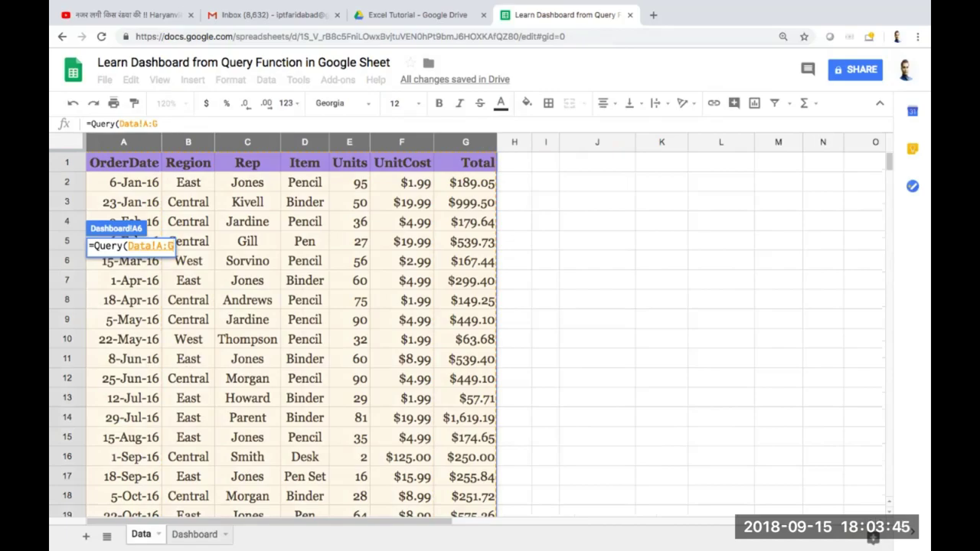
type(",")
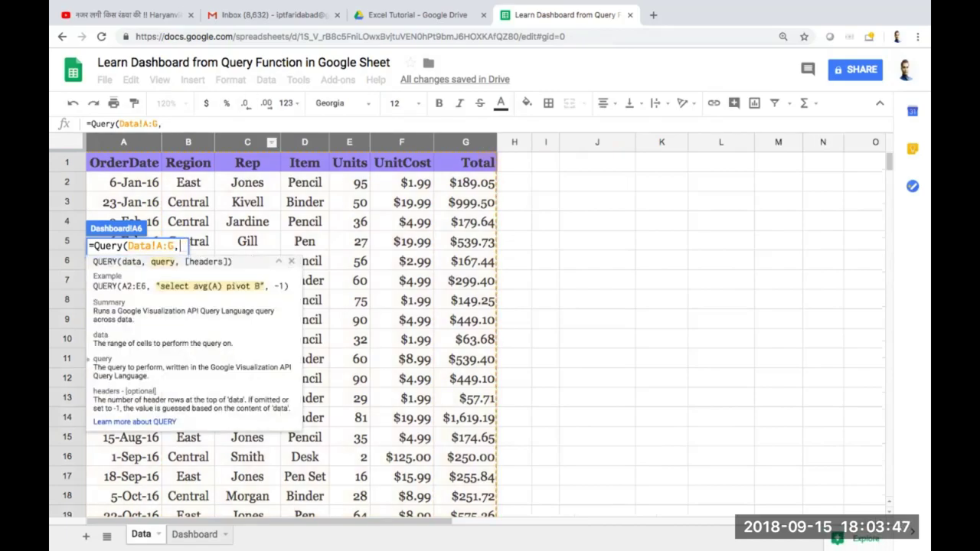
left_click(164, 123)
type("\"S")
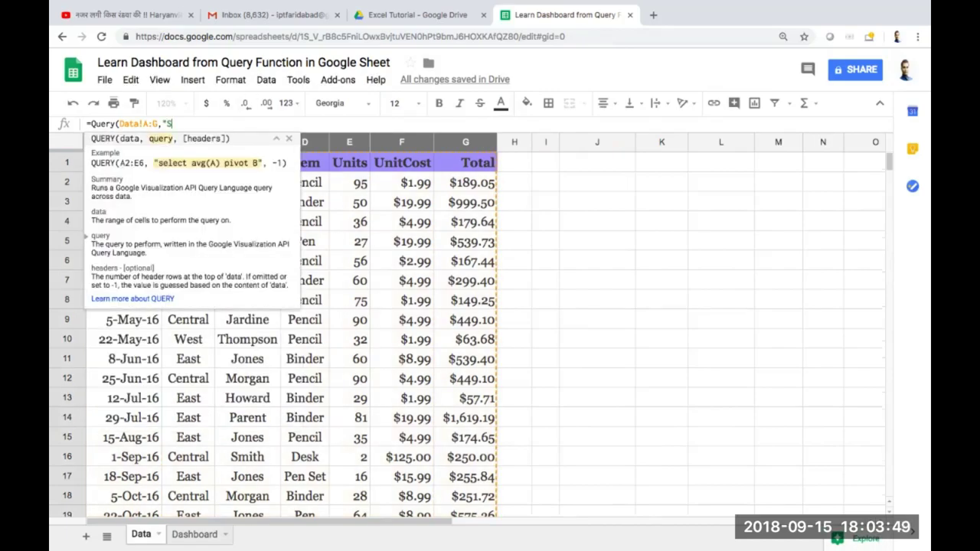
type("elect")
type(" *")
type("\",")
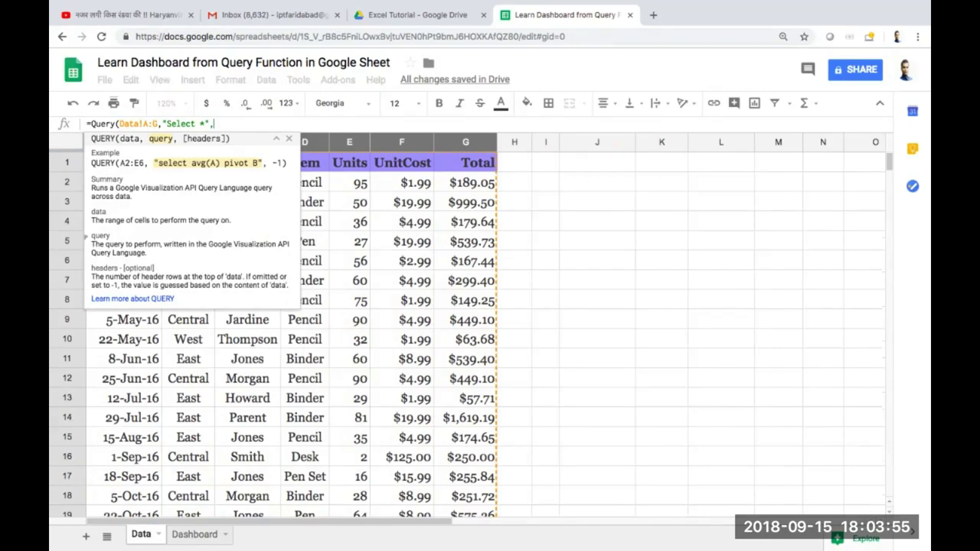
type("1")
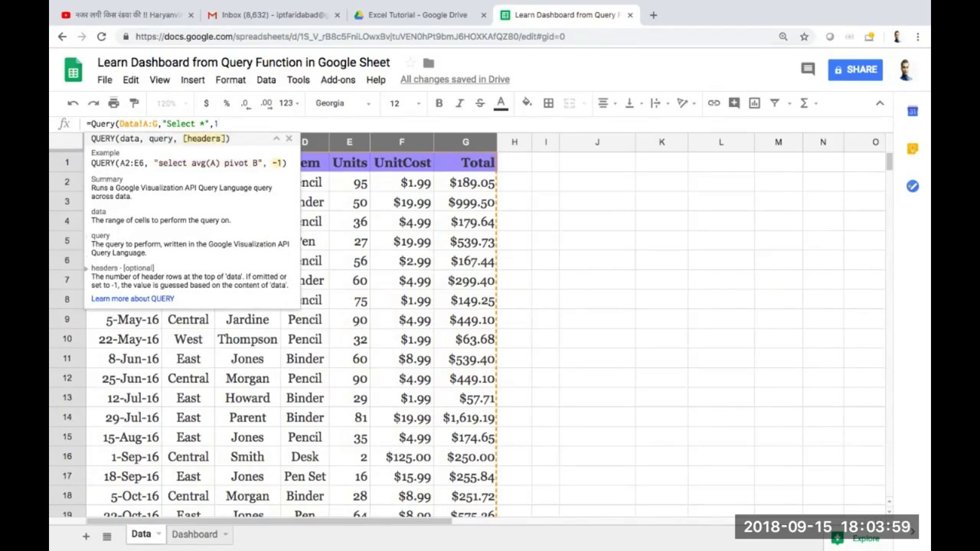
type(")")
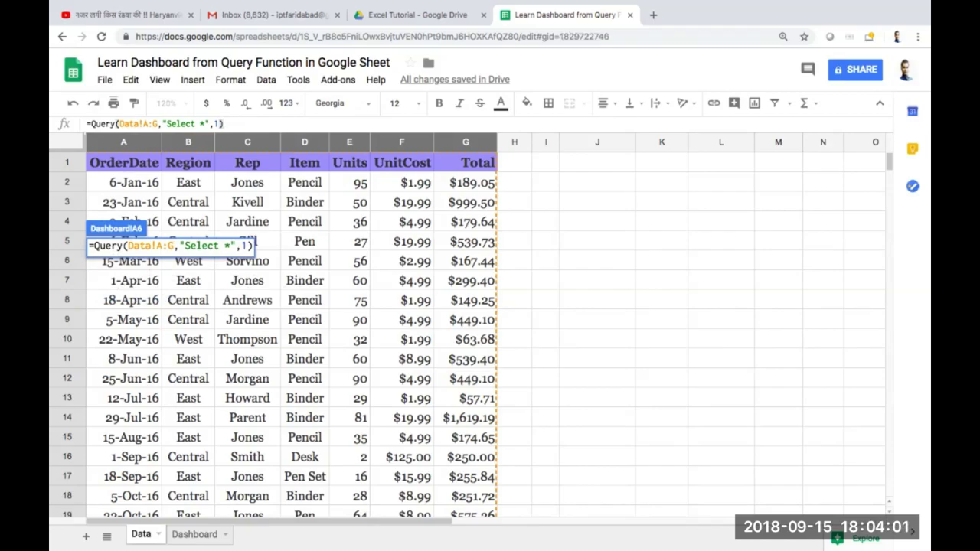
key("Return")
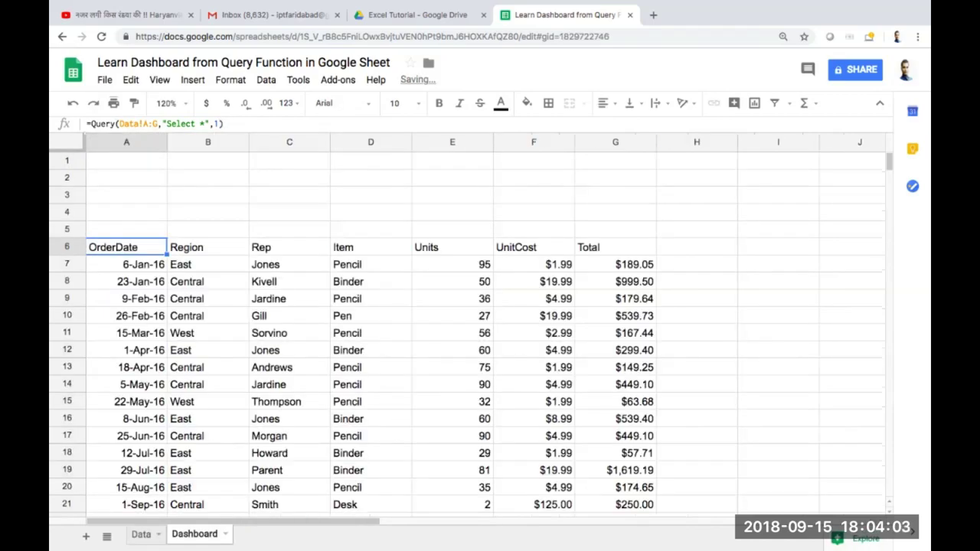
Check the rep names returned in the query's Rep column.
left_click(289, 248)
key("Down")
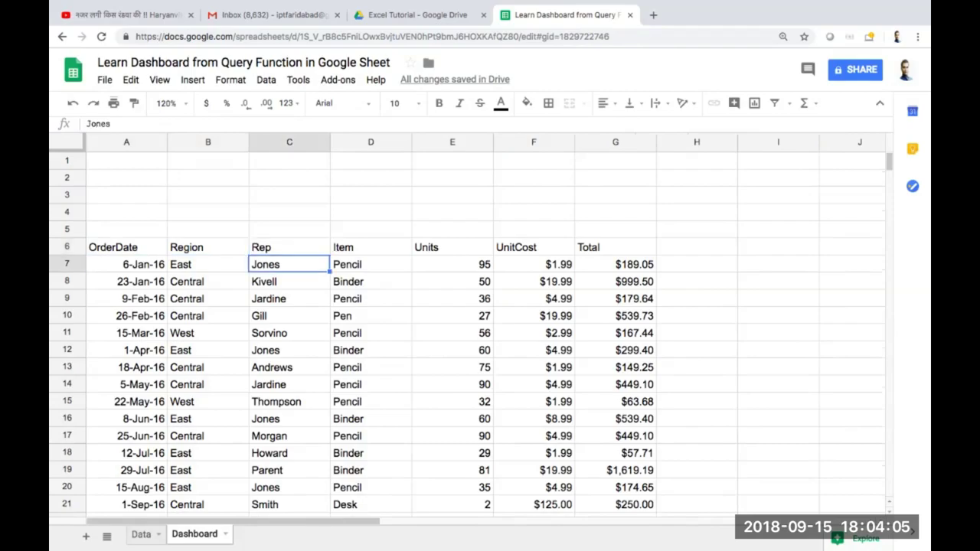
key("Down")
key("Up")
key("Up")
key("Up")
key("Up")
key("Up")
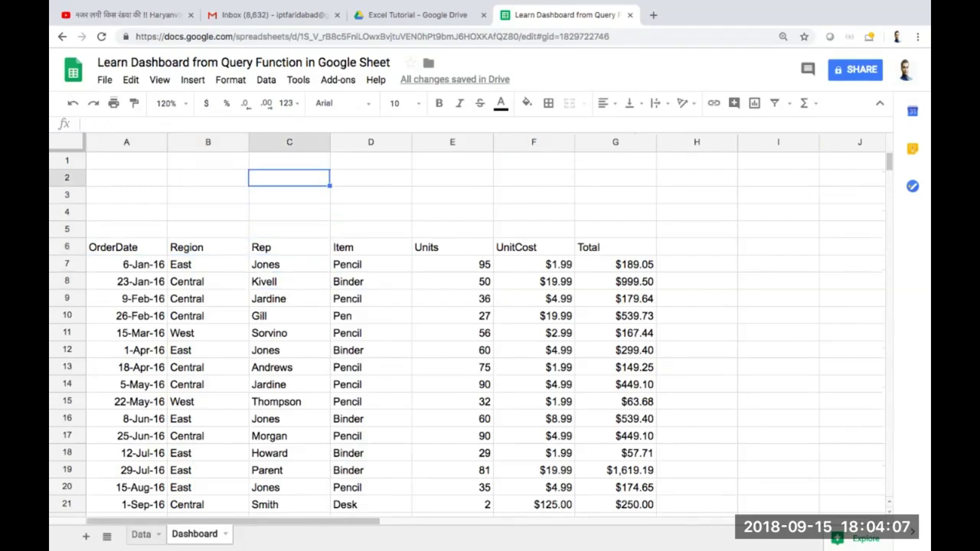
key("Left")
key("Left")
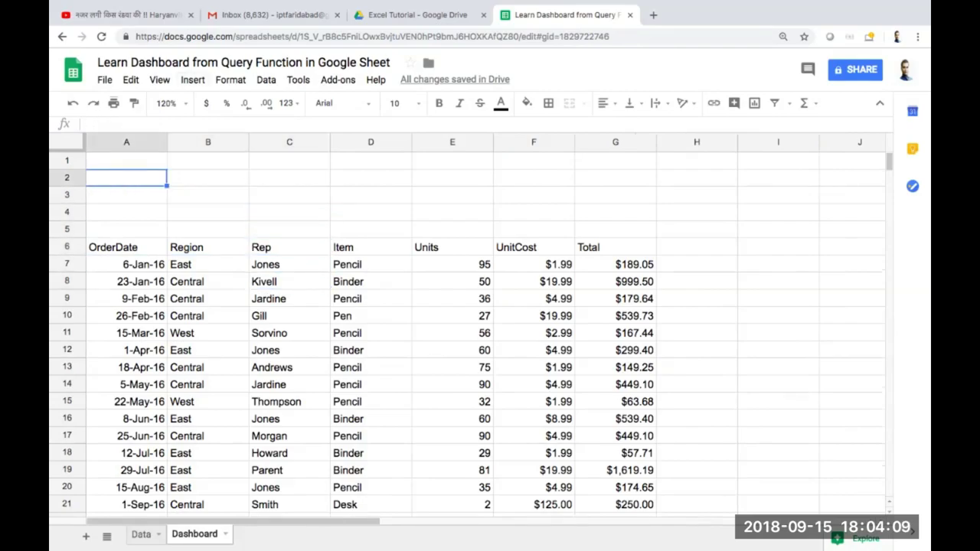
Type the label Rep in A2 and put borders around A2:B2.
type("Rep")
key("Tab")
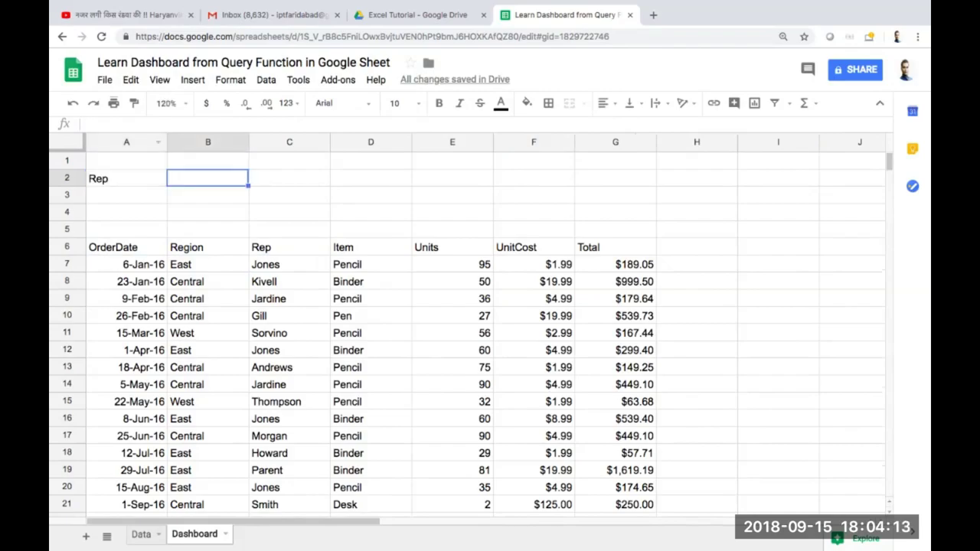
left_click_drag(126, 178, 207, 178)
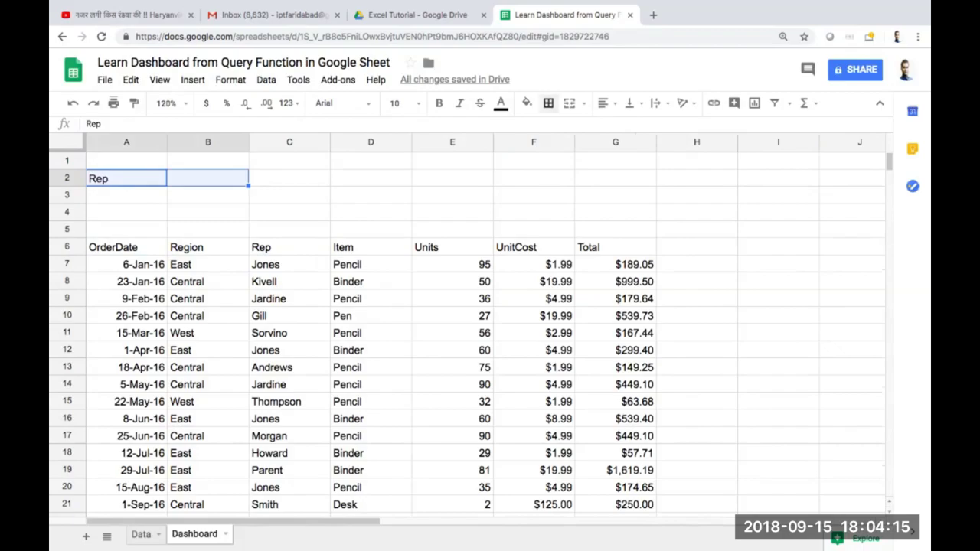
left_click(548, 103)
left_click(555, 132)
left_click(207, 196)
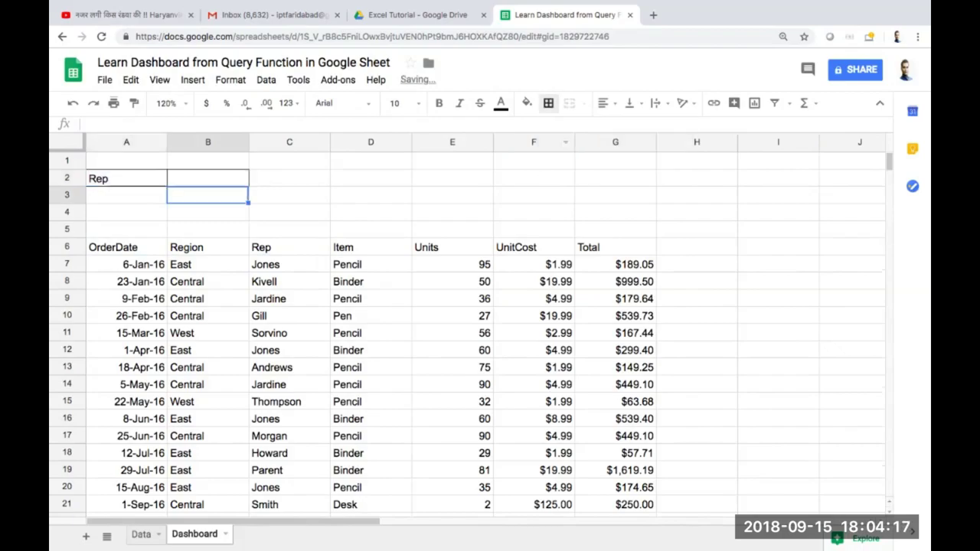
Give the B2 input cell a light grey fill.
left_click(208, 178)
left_click(527, 102)
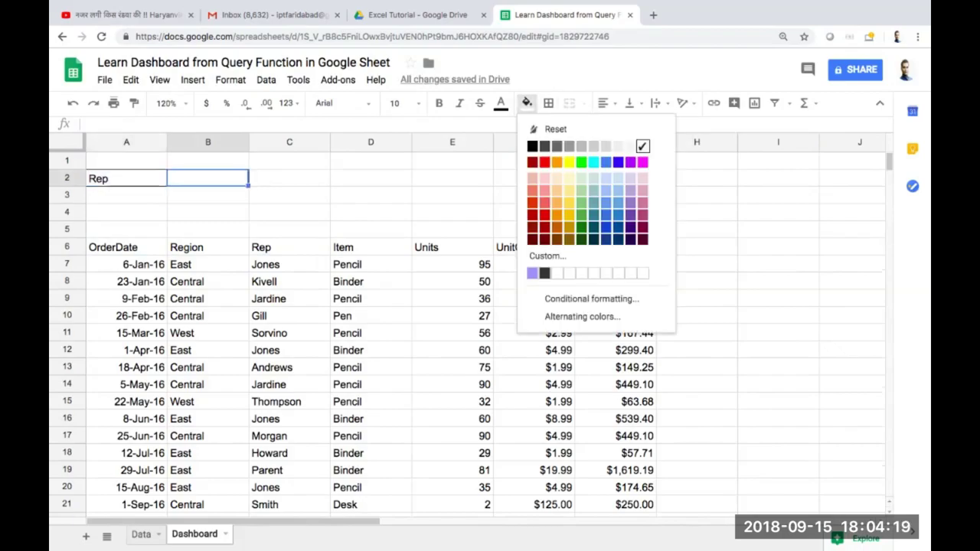
left_click(619, 153)
left_click(288, 160)
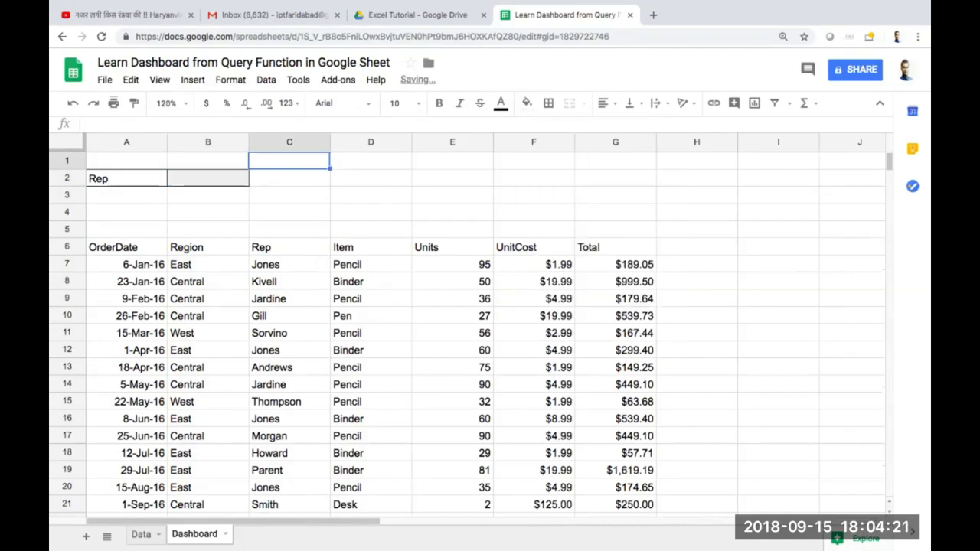
left_click(207, 178)
left_click(266, 79)
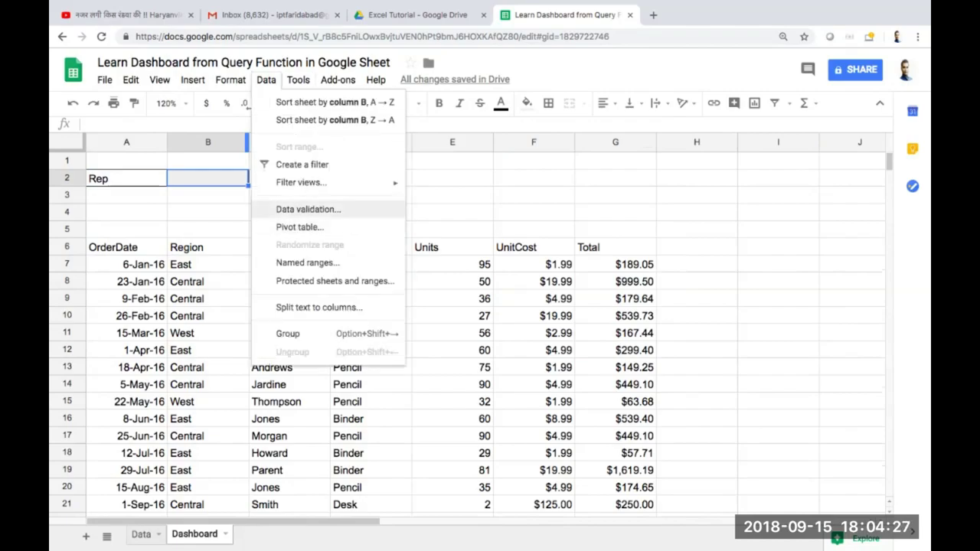
Add a dropdown validation rule on B2 listing values from Data!C2:C.
left_click(308, 209)
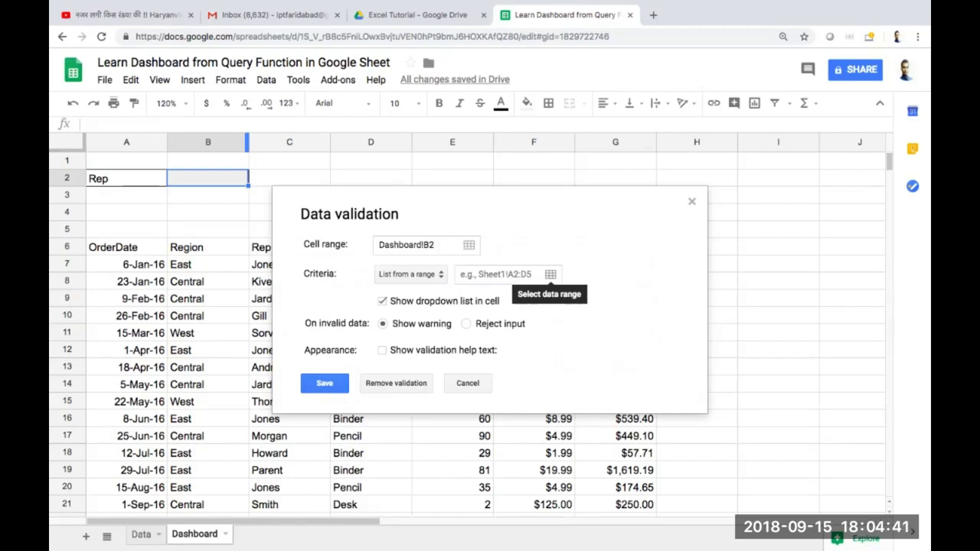
left_click(550, 274)
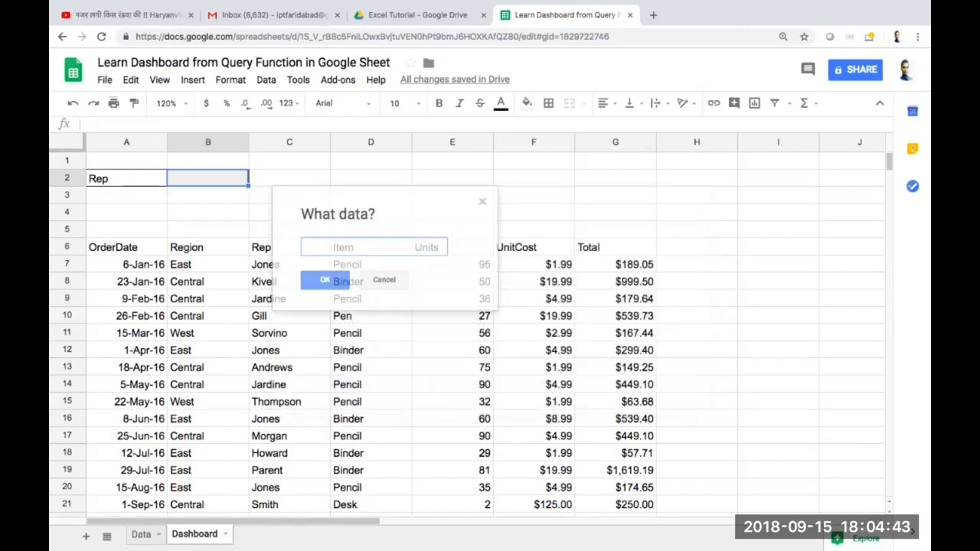
left_click(141, 533)
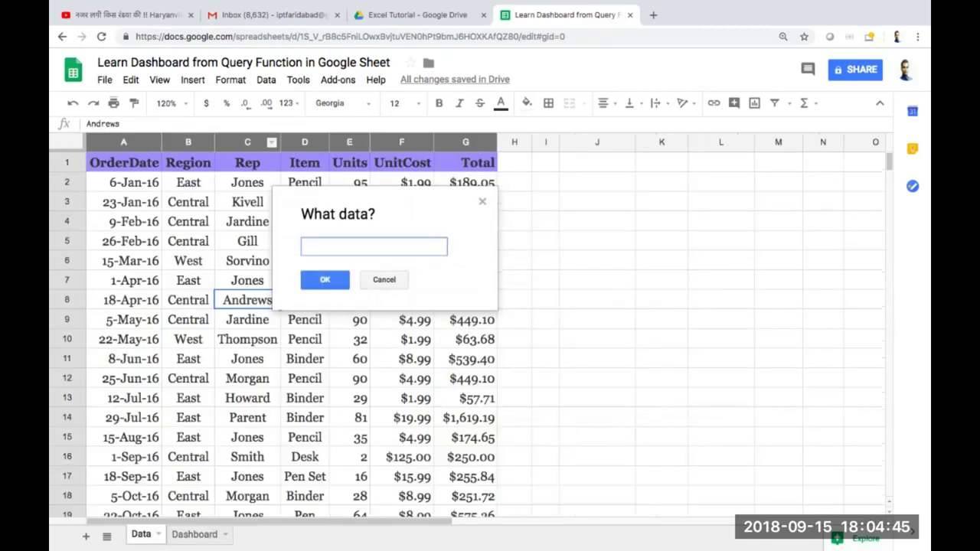
left_click(247, 142)
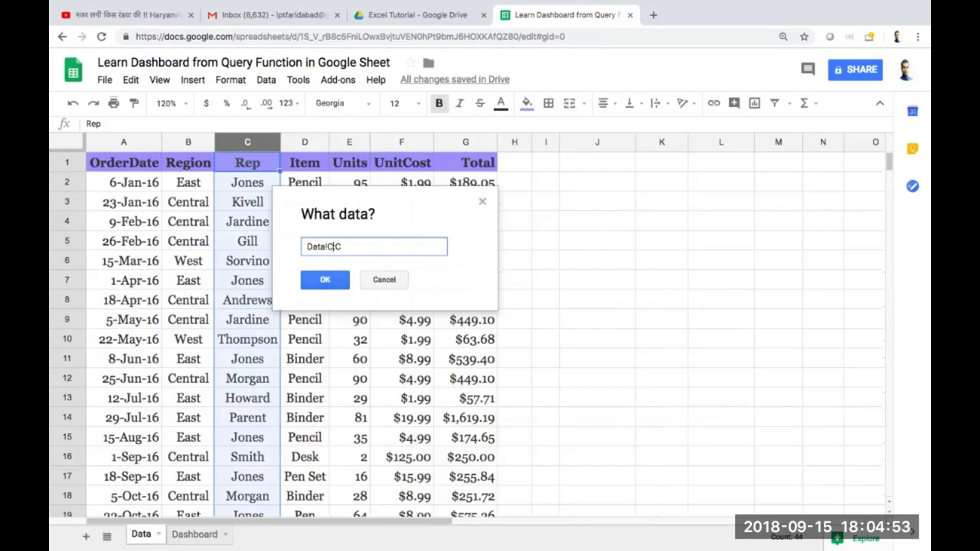
type("@")
key("BackSpace")
type("2")
key("Return")
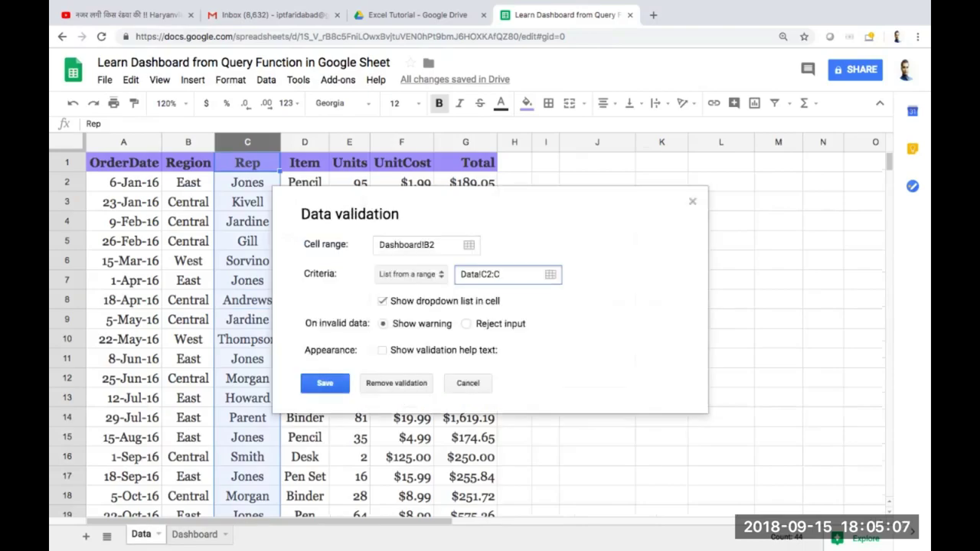
left_click(324, 383)
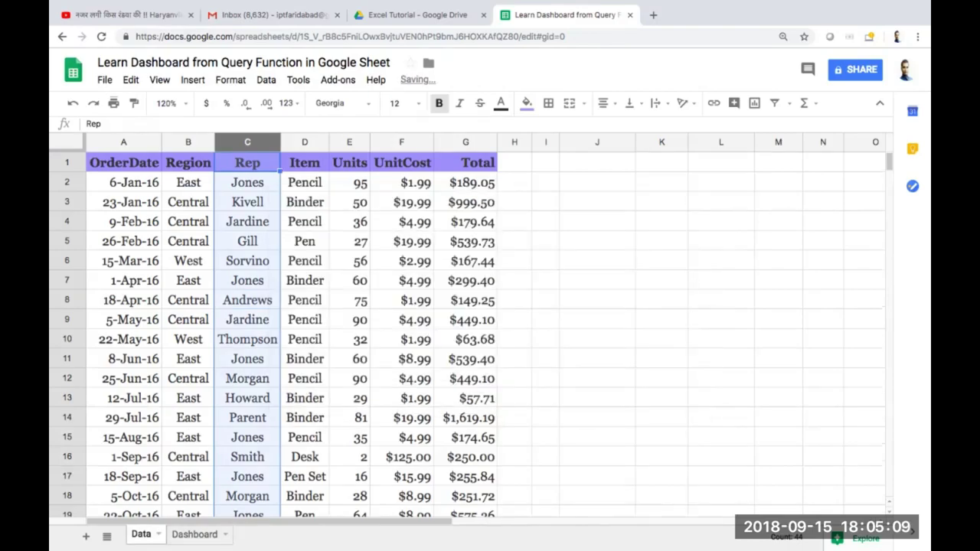
Pick Gill, then Jardine, from the B2 rep dropdown on the Dashboard.
left_click(194, 533)
left_click(290, 212)
left_click(240, 178)
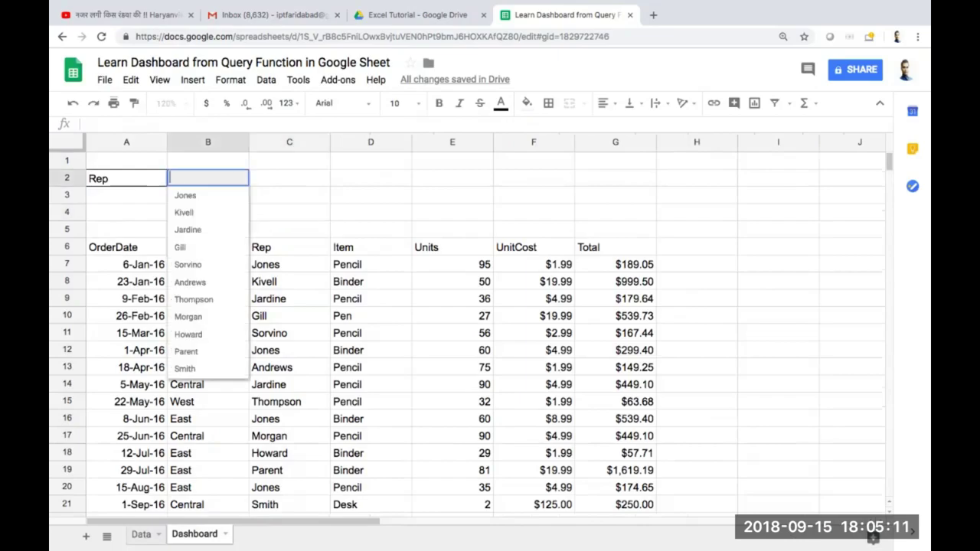
left_click(184, 247)
left_click(240, 178)
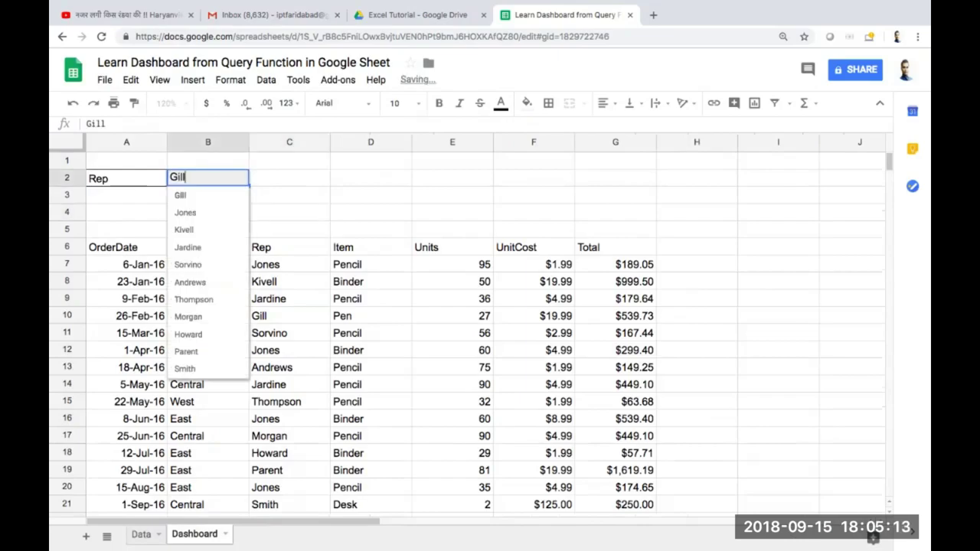
left_click(188, 247)
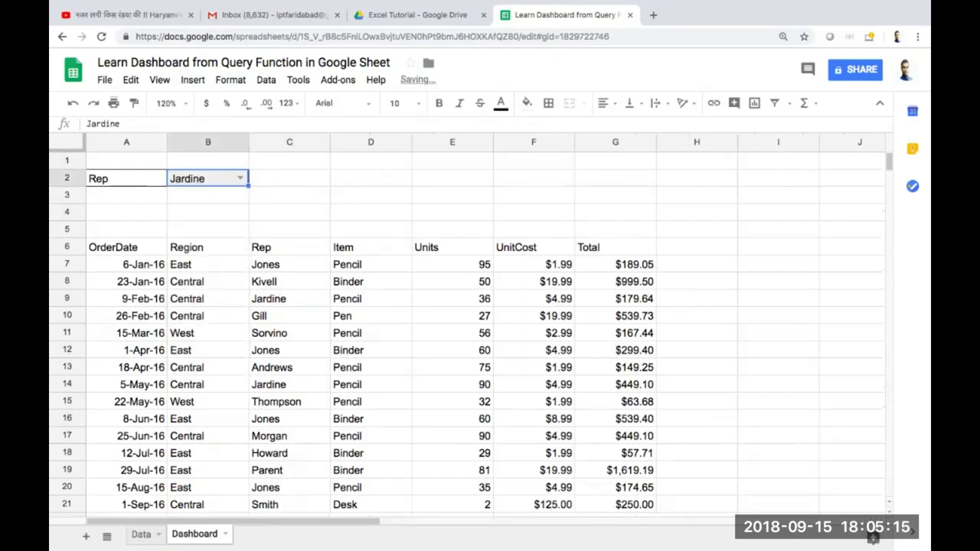
left_click(207, 281)
Add where C='Gill' to the A6 QUERY so it returns only Gill's orders.
left_click(127, 247)
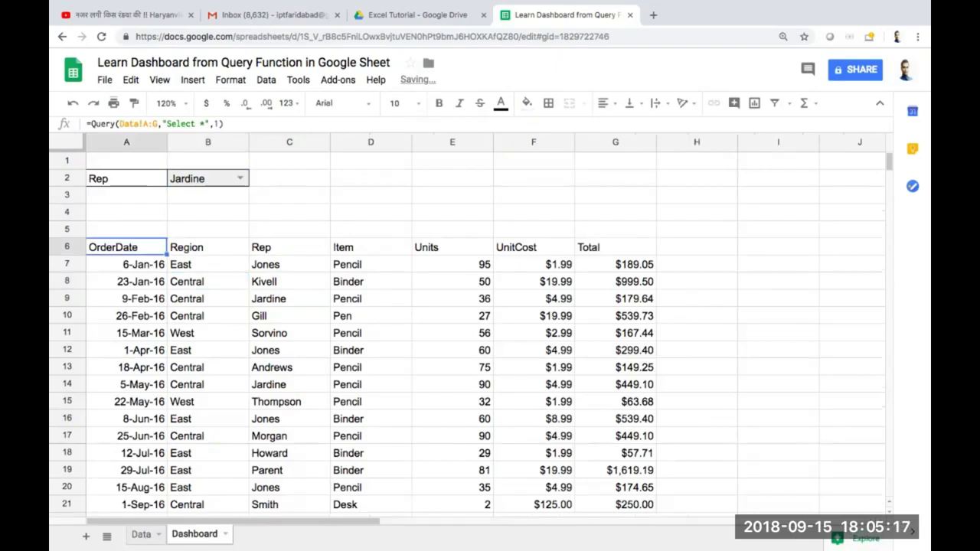
left_click(208, 124)
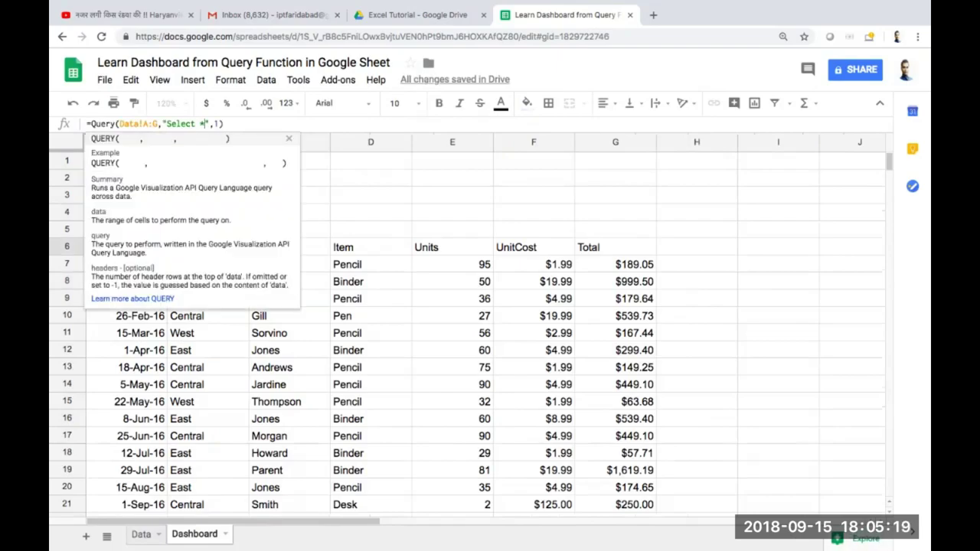
type("wh")
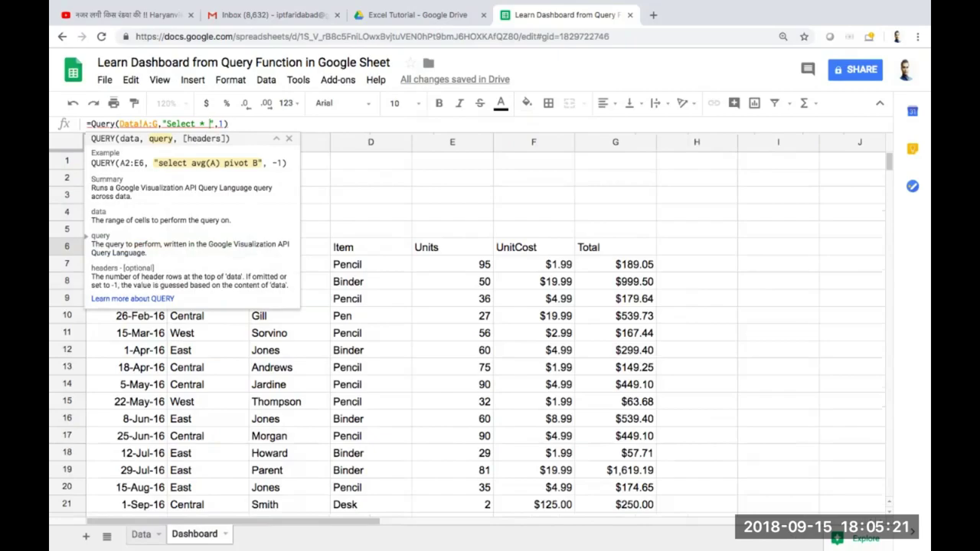
type("ere ")
type("C=")
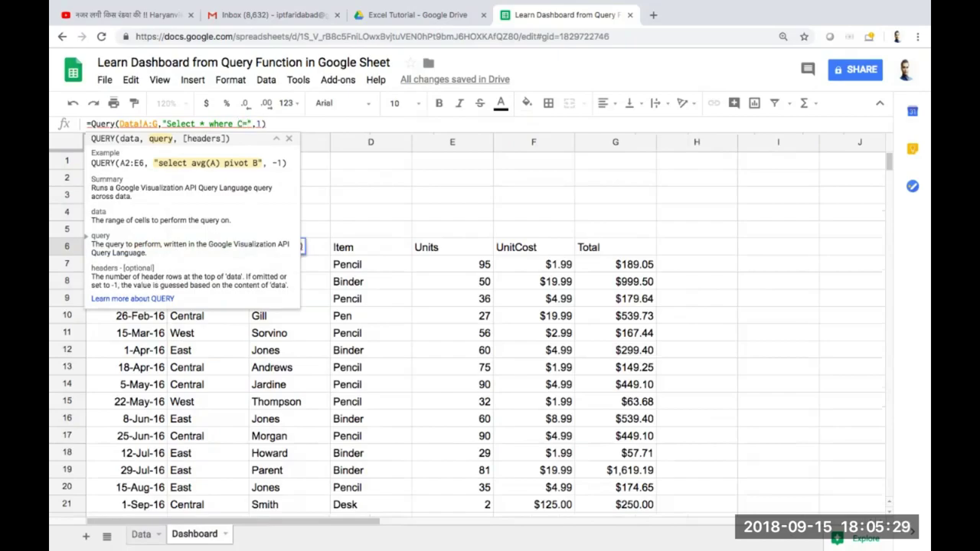
type("''")
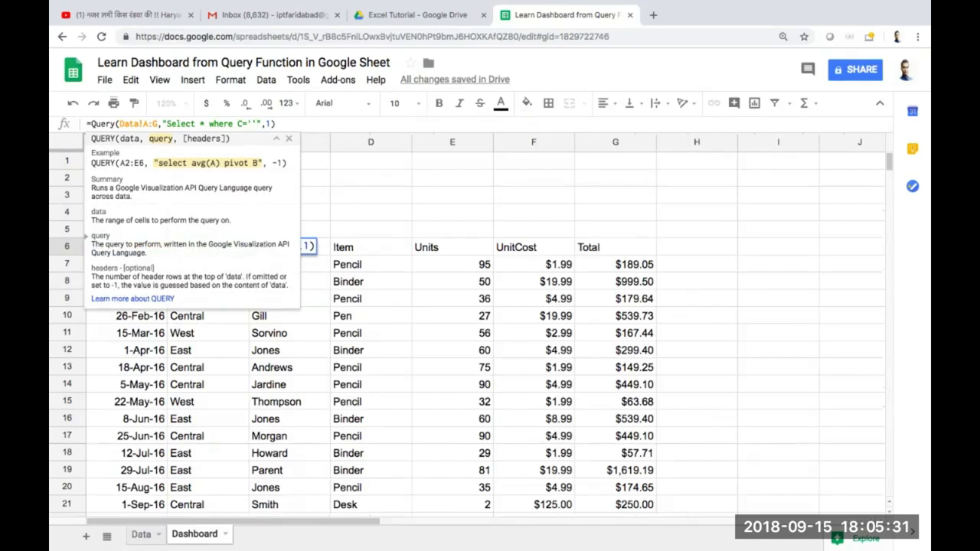
key("Left")
type("G")
type("ill")
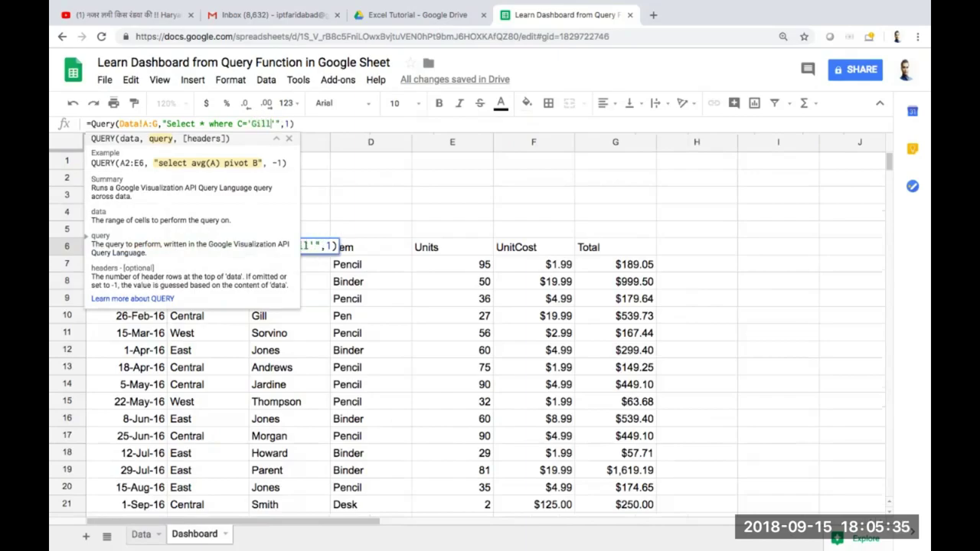
key("Return")
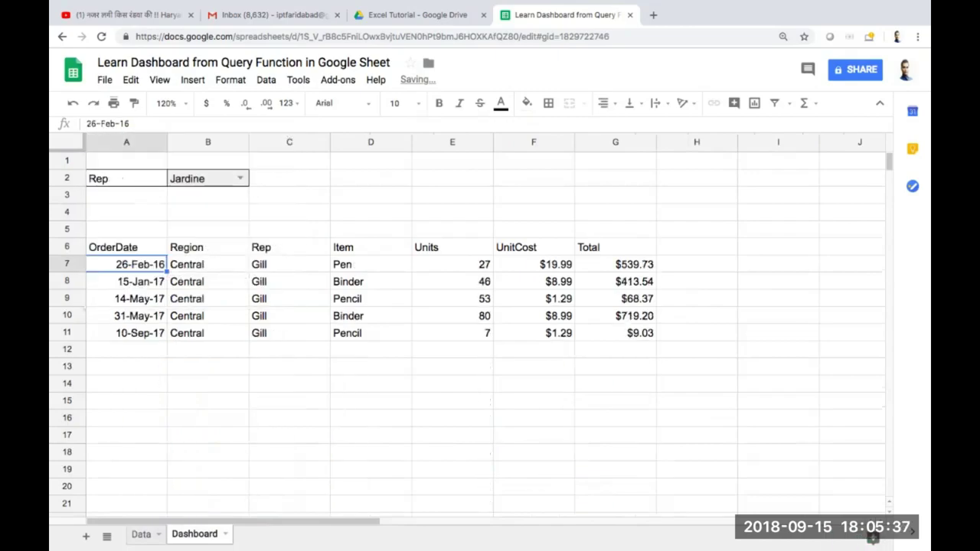
Inspect the returned header cells and reopen the A6 formula for editing.
key("Up")
key("Right")
key("Right")
key("Down")
key("Up")
key("Left")
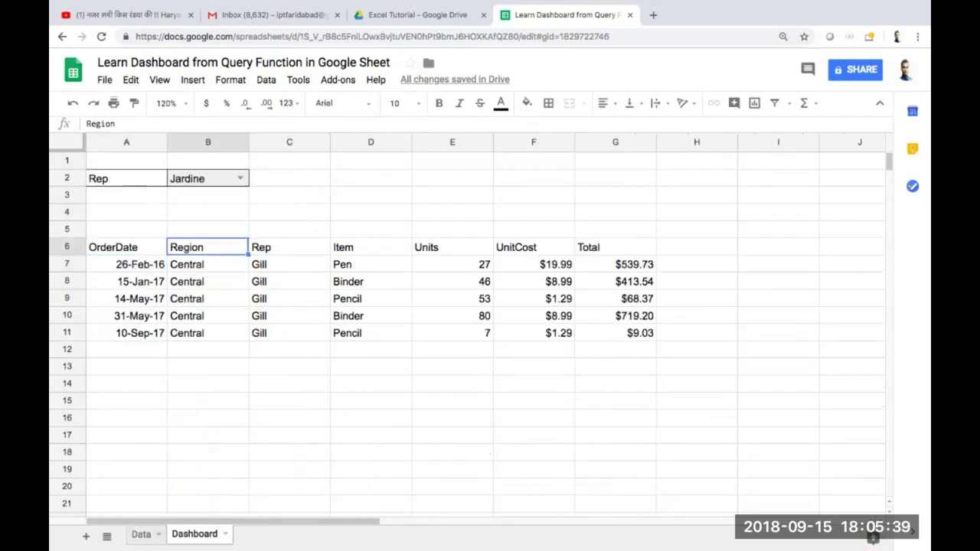
key("Left")
key("Return")
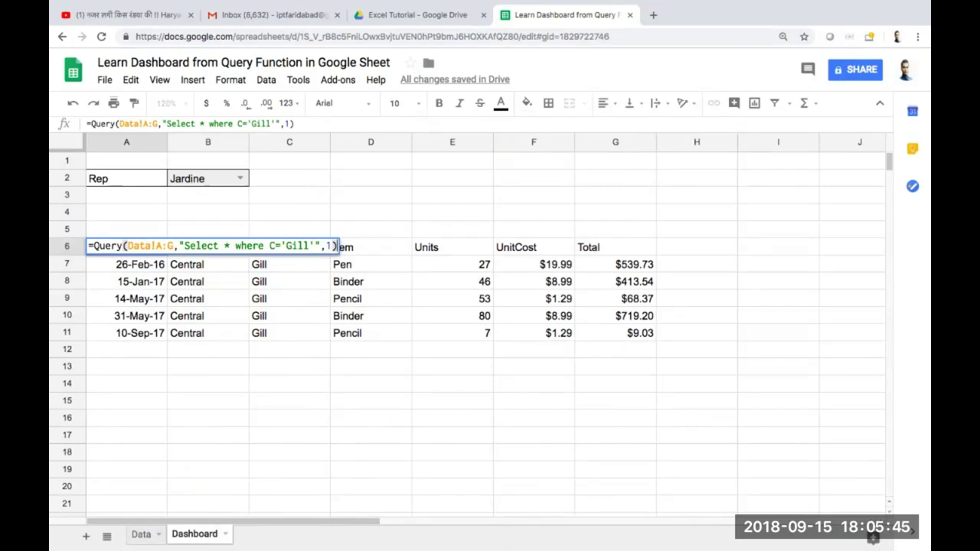
Replace 'Gill' with '"&B2&"' in the A6 QUERY so it lists Jardine's orders.
double_click(296, 246)
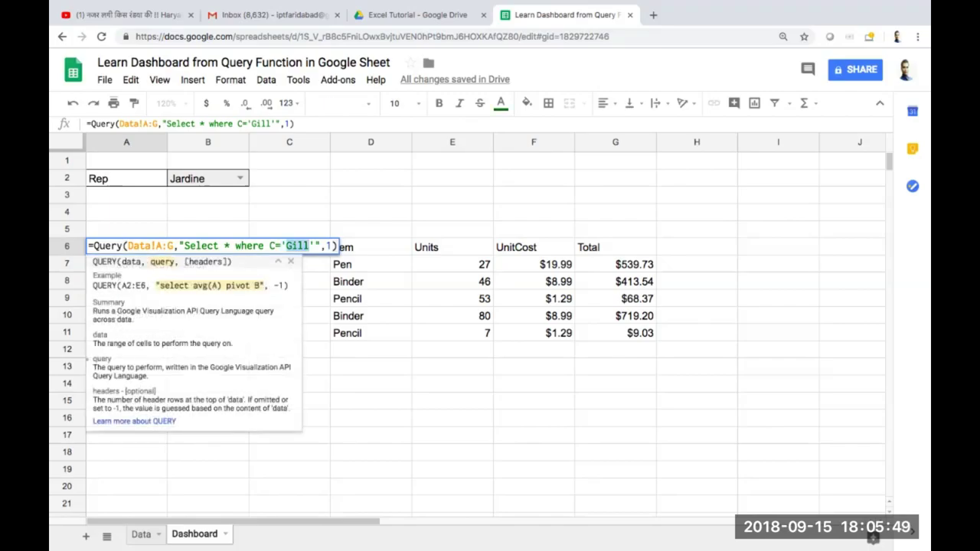
type("\"")
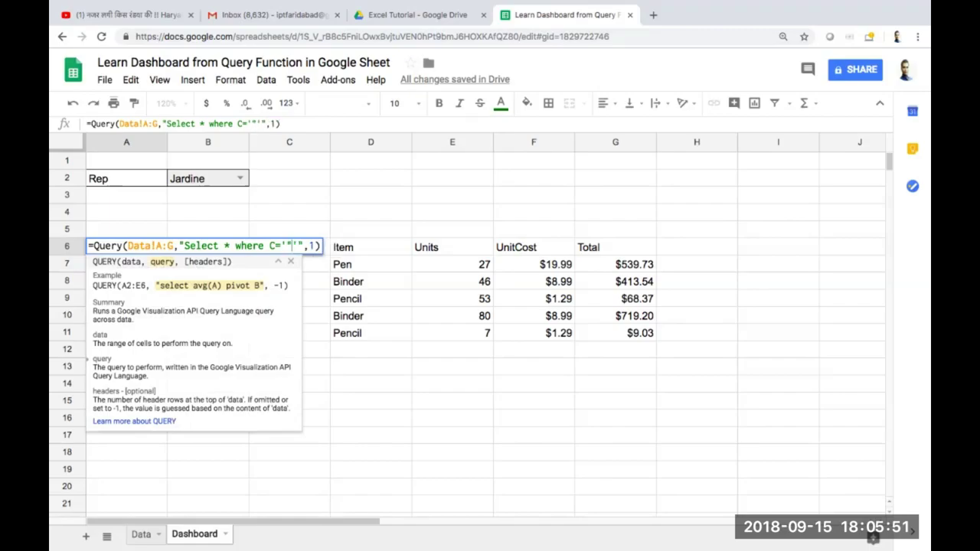
key("BackSpace")
type("\"")
type("&")
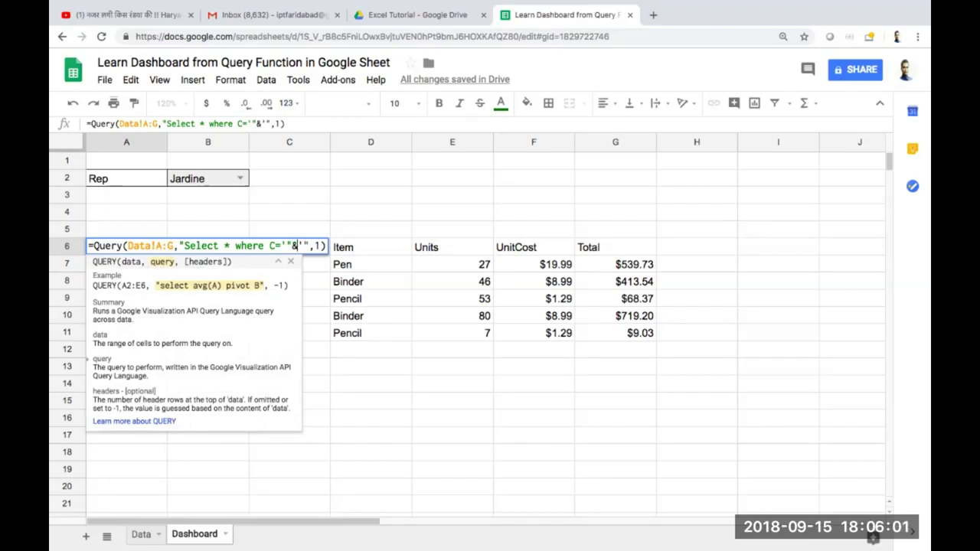
type("B2&")
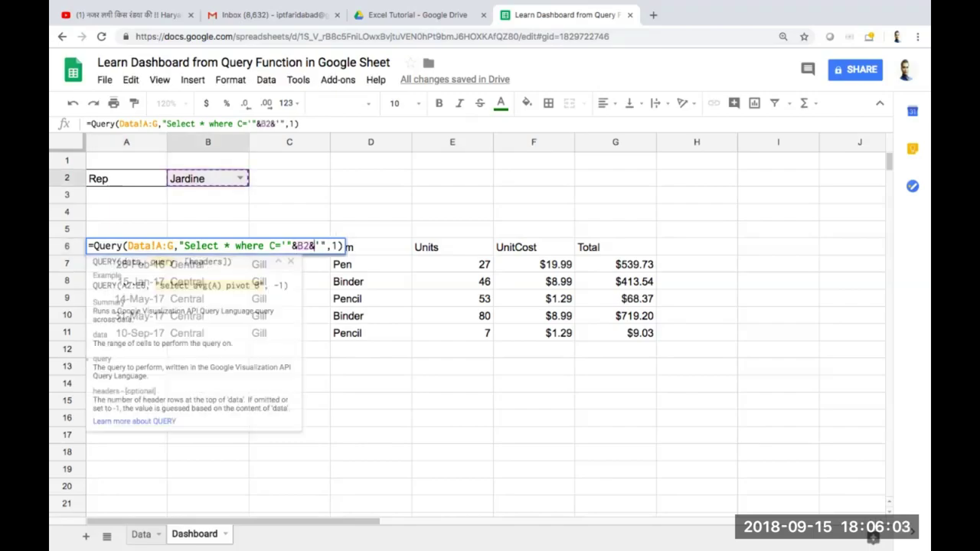
type("\"")
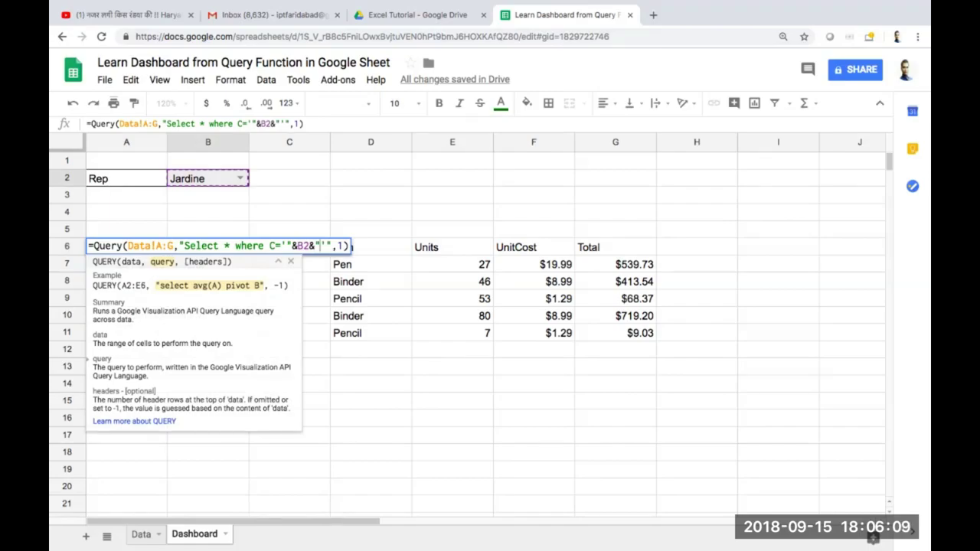
key("Return")
left_click(126, 247)
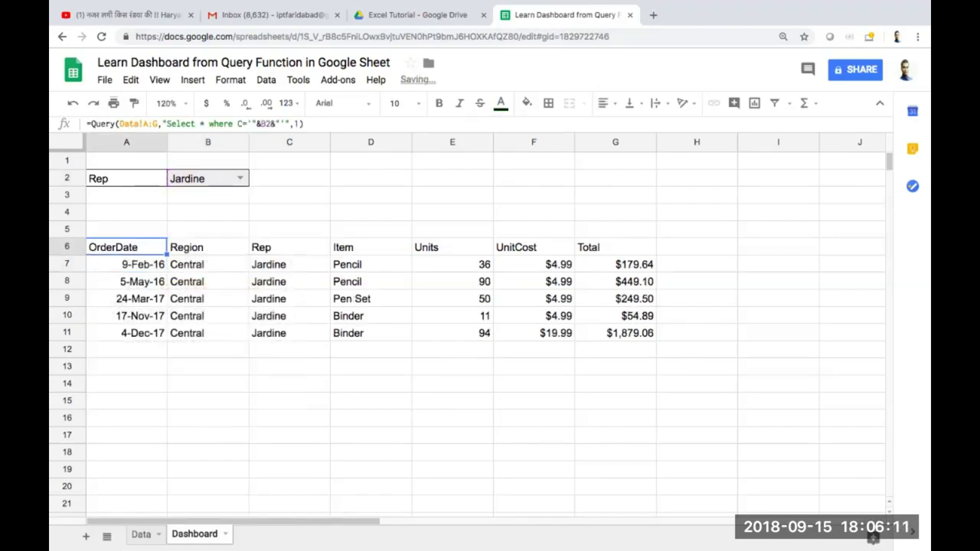
Switch the B2 rep to Gill, then Thompson, then Morgan.
left_click(240, 179)
left_click(199, 246)
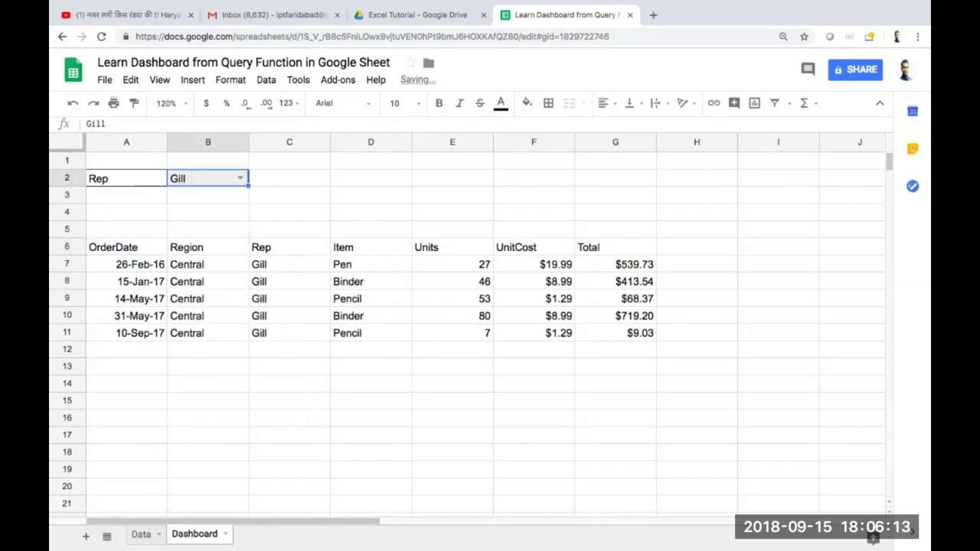
left_click(240, 179)
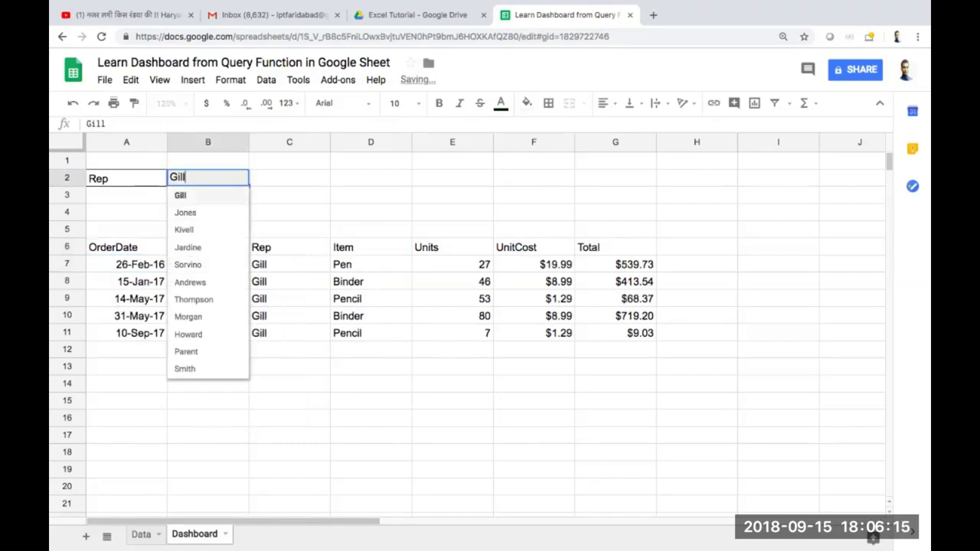
left_click(199, 300)
left_click(239, 179)
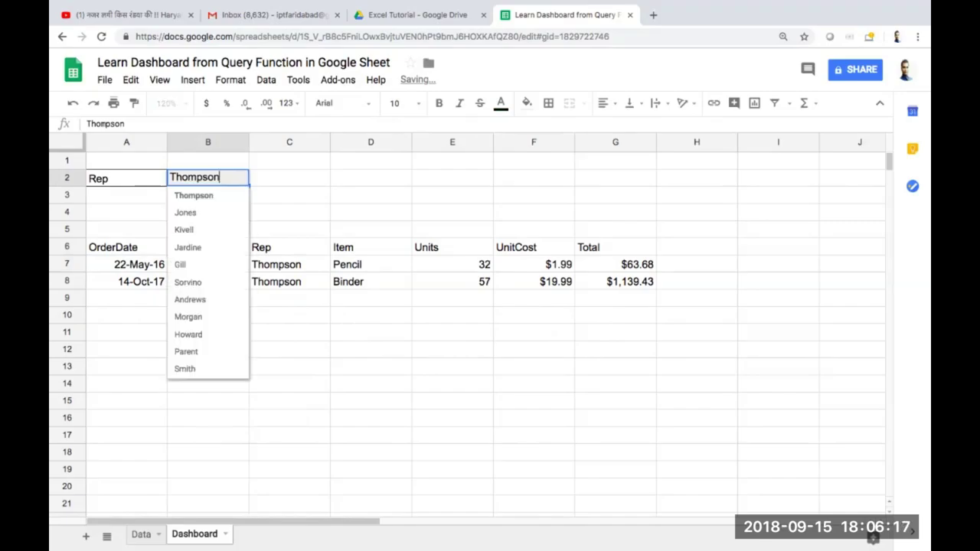
left_click(219, 316)
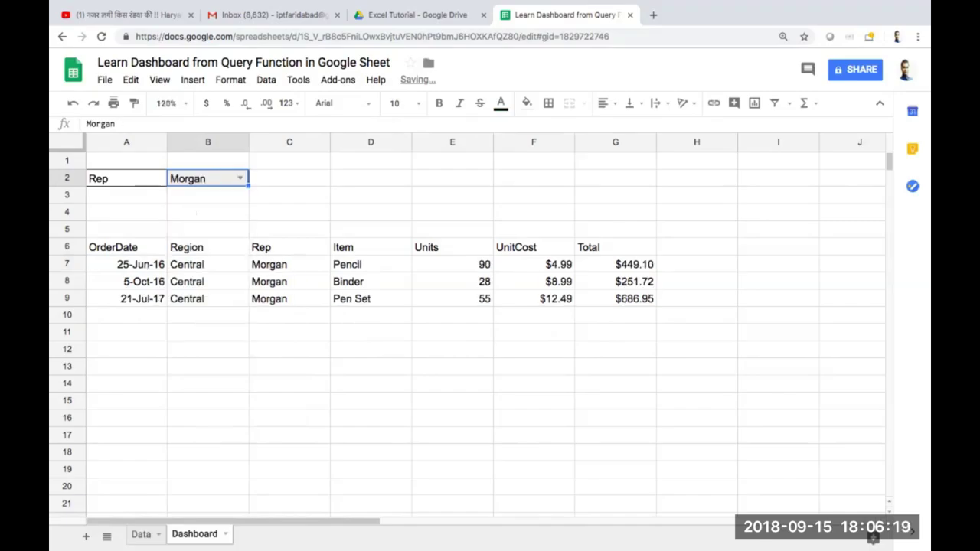
Check Morgan's three returned orders, then go to the Data sheet.
left_click_drag(289, 247, 289, 299)
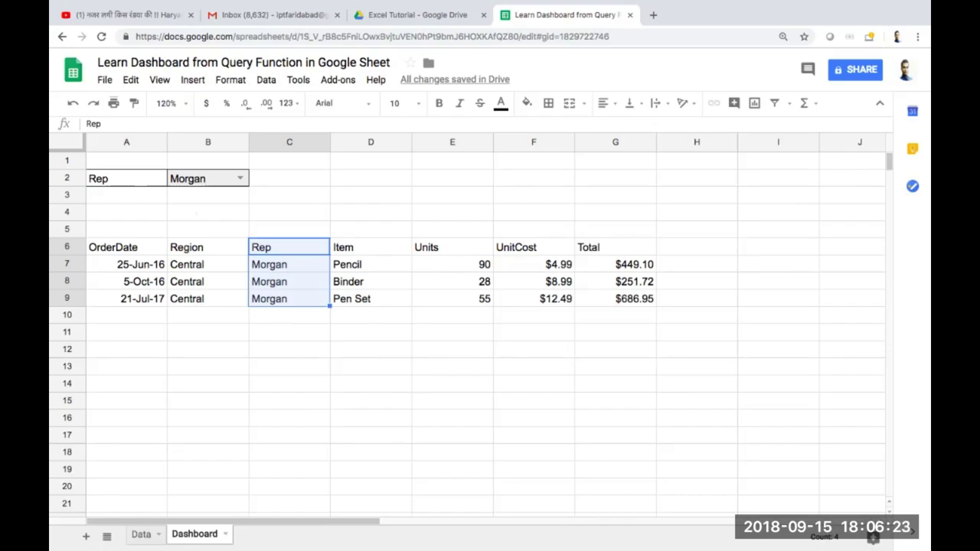
left_click(126, 246)
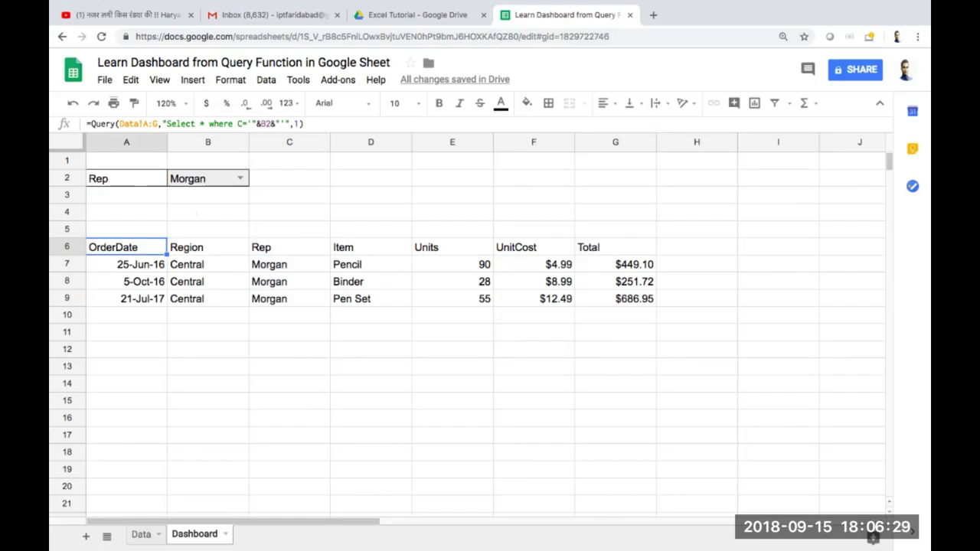
left_click(141, 533)
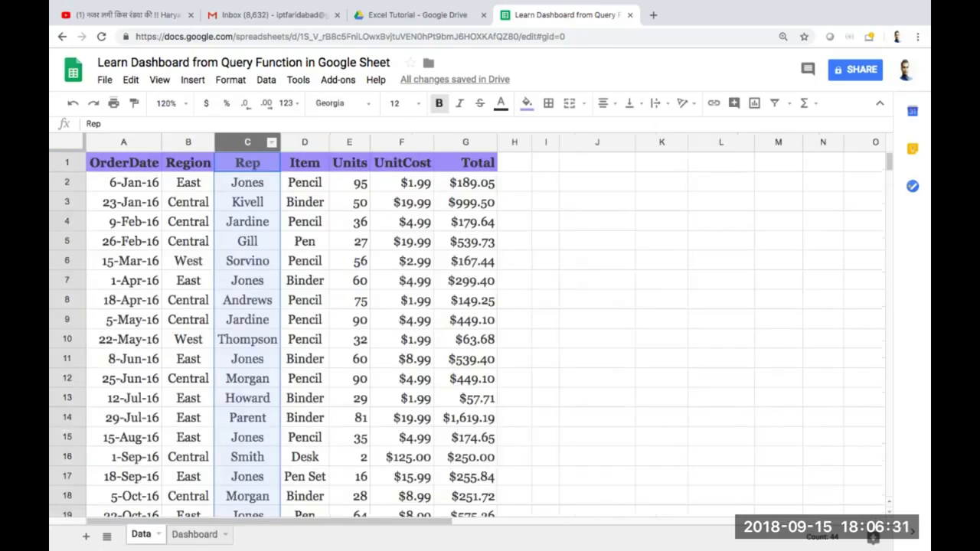
Edit the Dashboard QUERY in A6 to select A,B,D,E,F,G, dropping the Rep column.
left_click(195, 534)
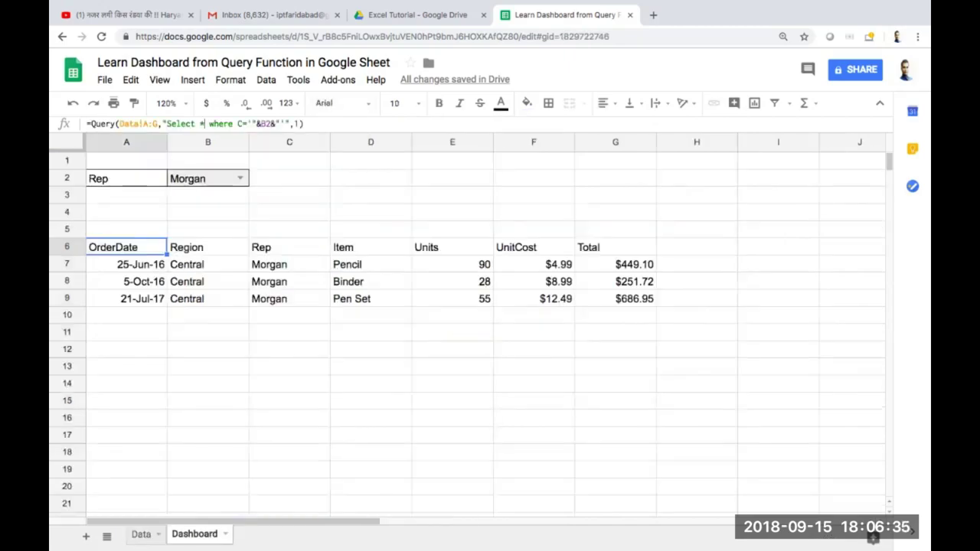
key("F2")
key("BackSpace")
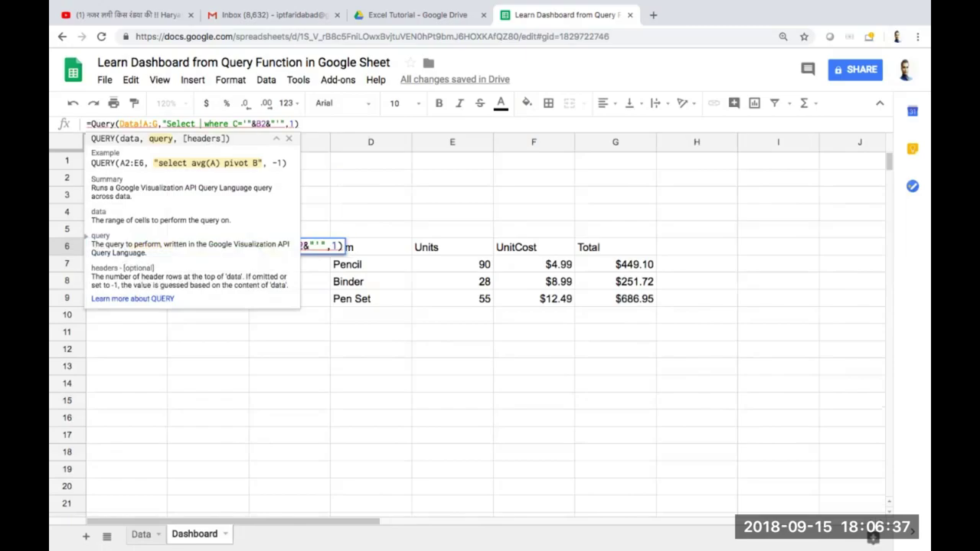
type("A,B")
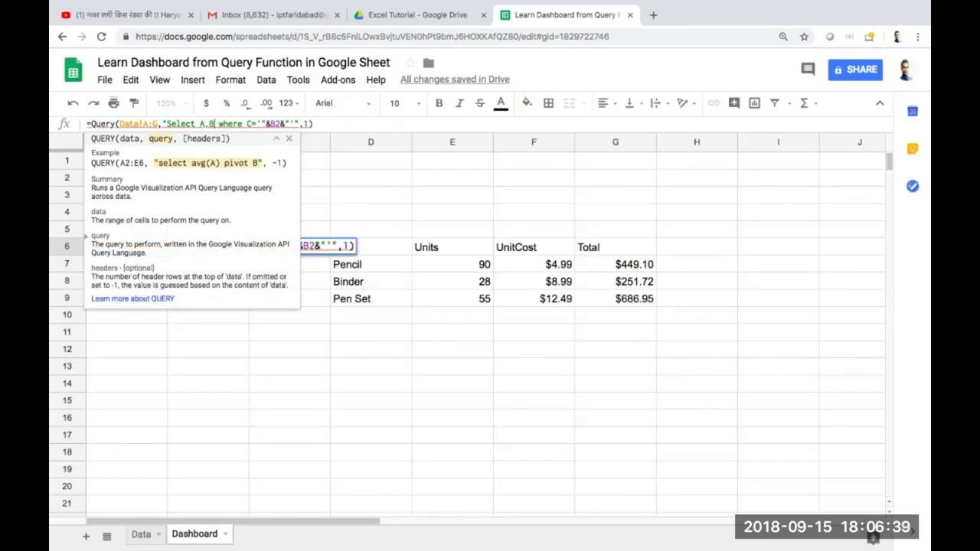
type(",C,")
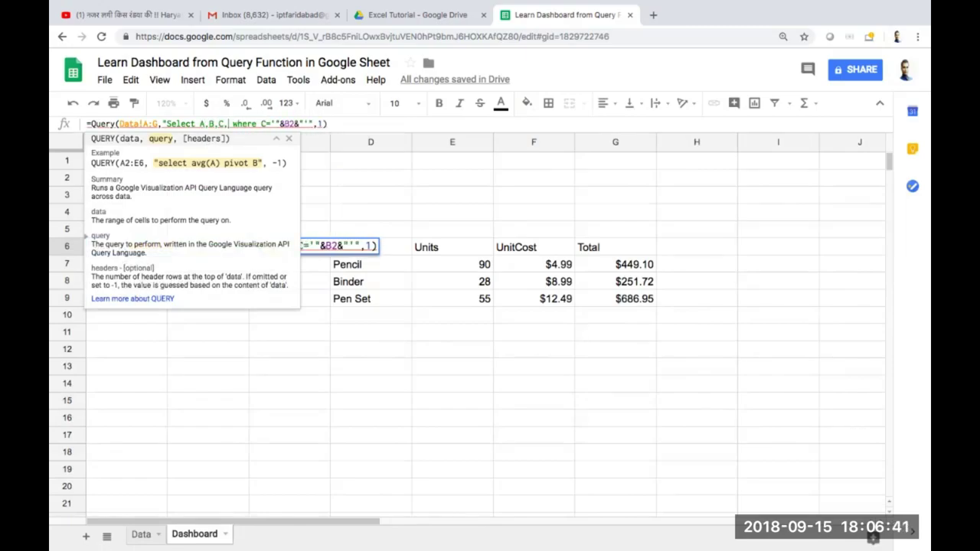
type("D")
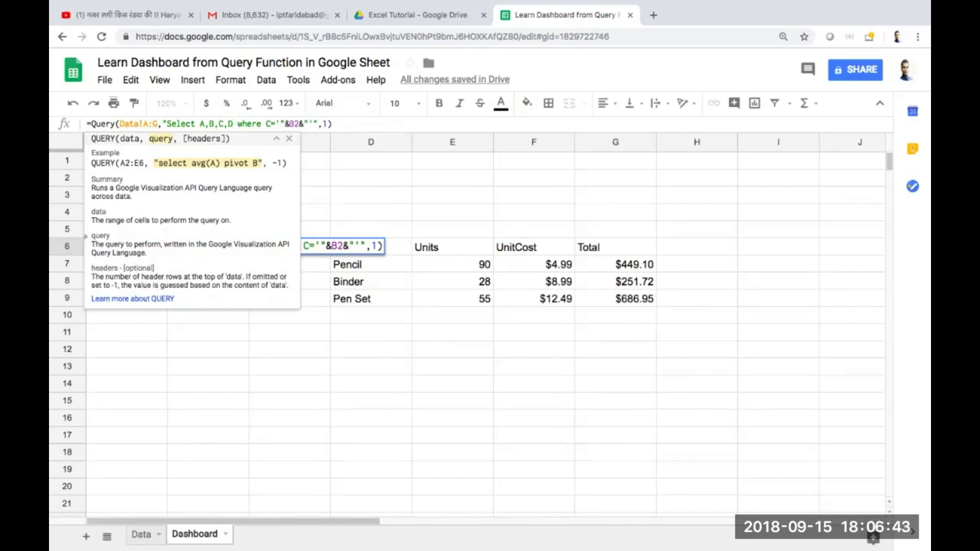
type(",E,")
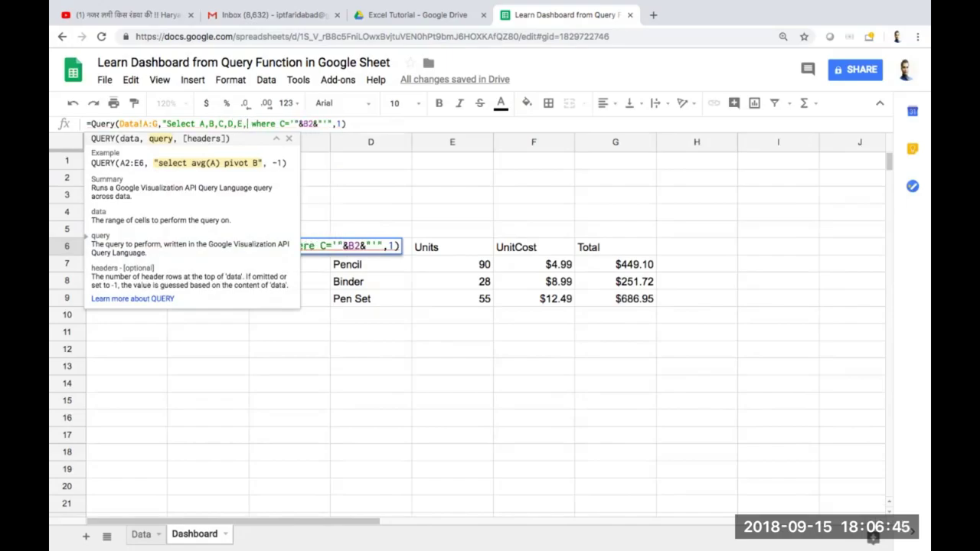
type("F,G")
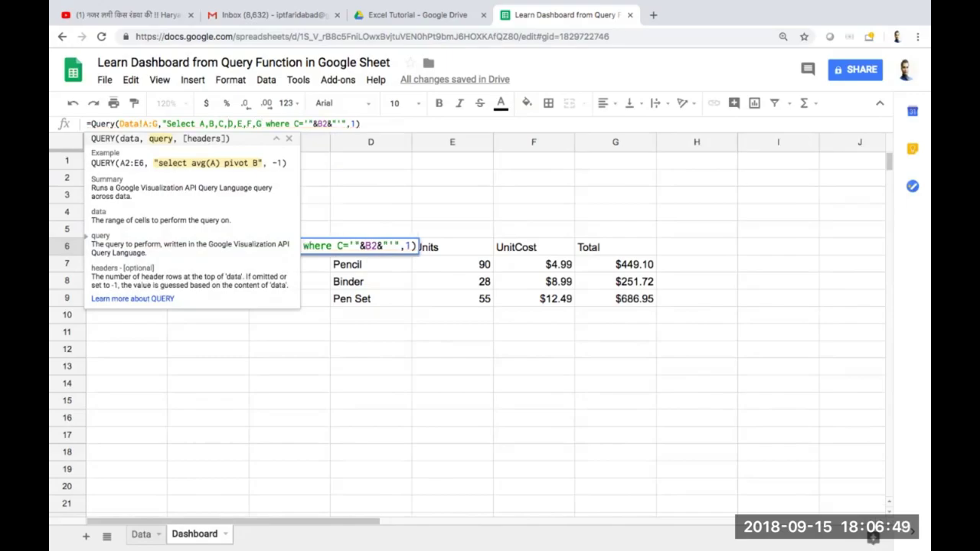
key("Return")
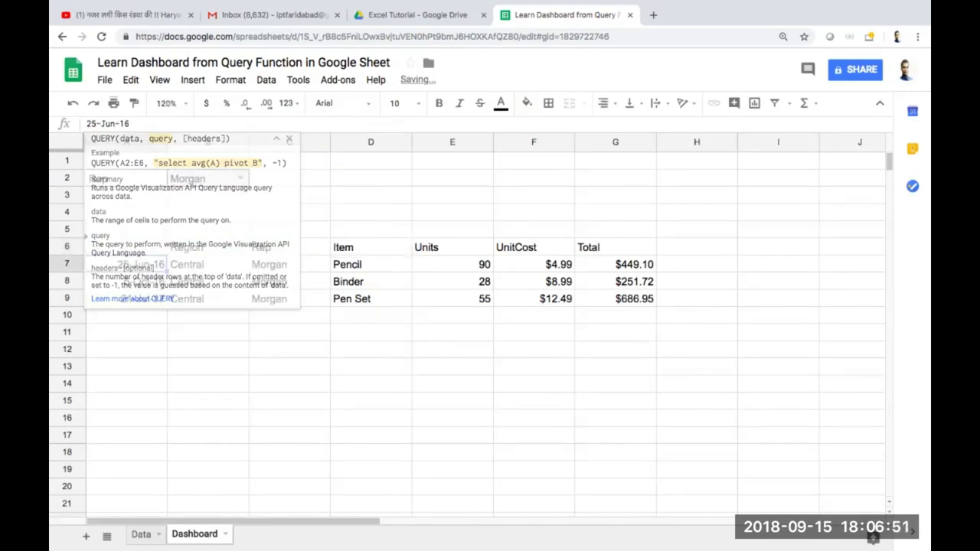
key("Up")
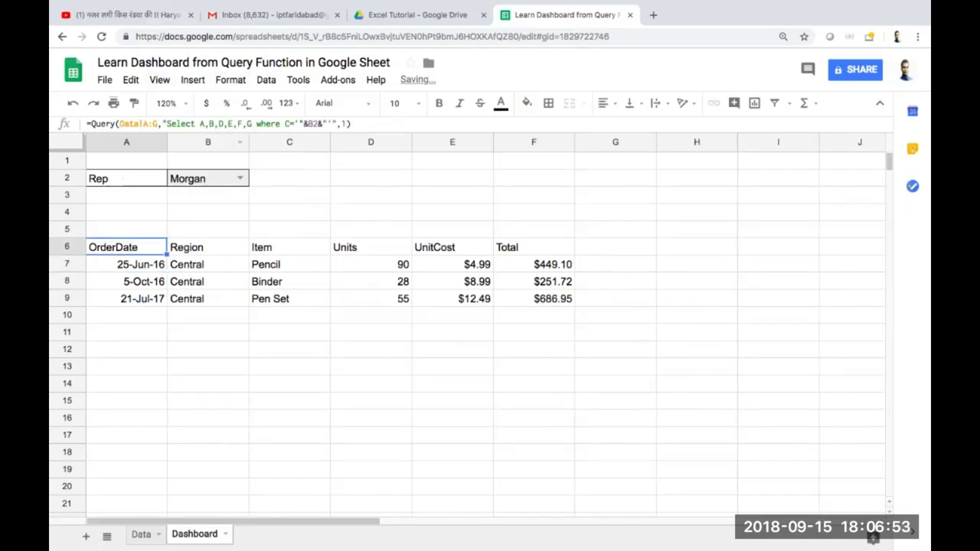
Choose Sorvino in the B2 Rep dropdown, briefly trying Howard, to list Sorvino's four West orders.
left_click(208, 178)
left_click(240, 178)
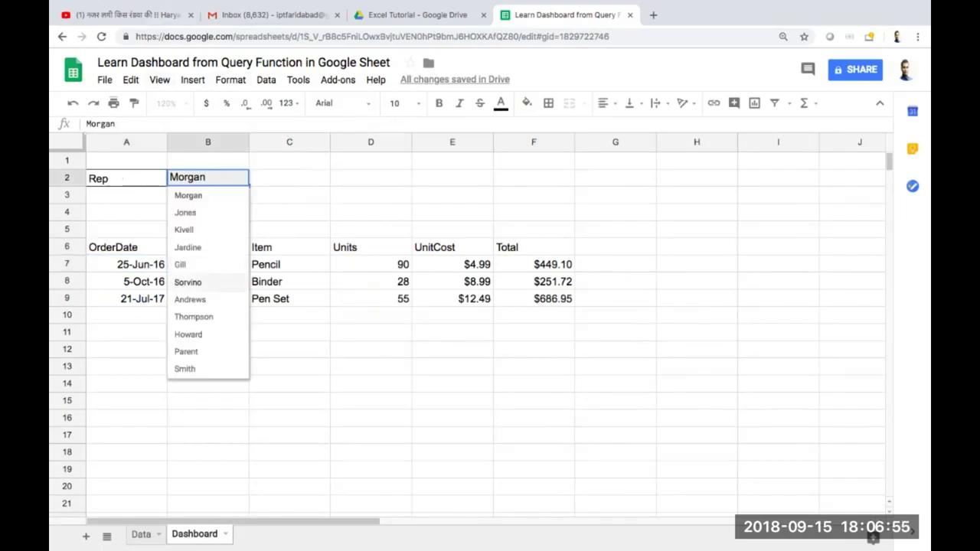
left_click(191, 281)
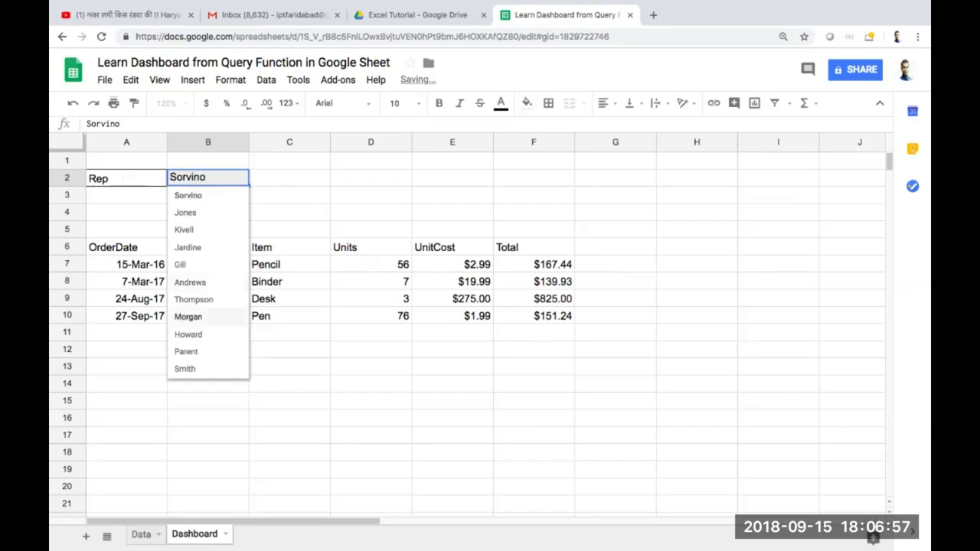
left_click(215, 335)
left_click(239, 178)
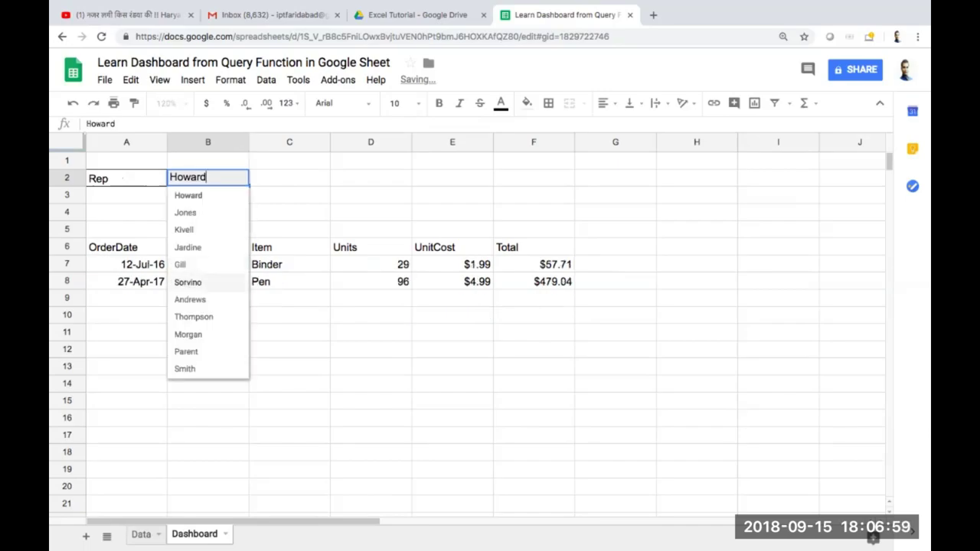
left_click(201, 283)
left_click(371, 383)
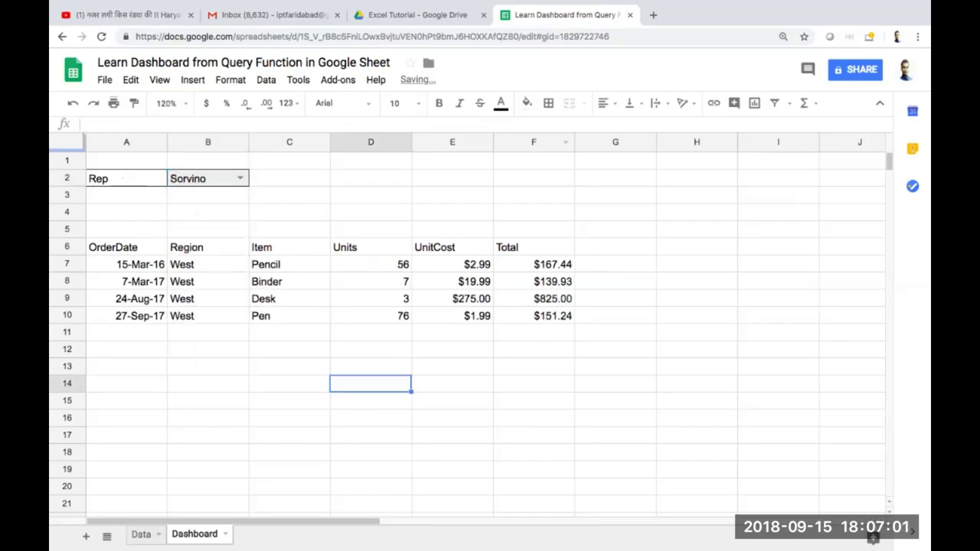
Auto-fit columns A–F and check the Region, Item and Total values in the results.
left_click_drag(534, 142, 127, 142)
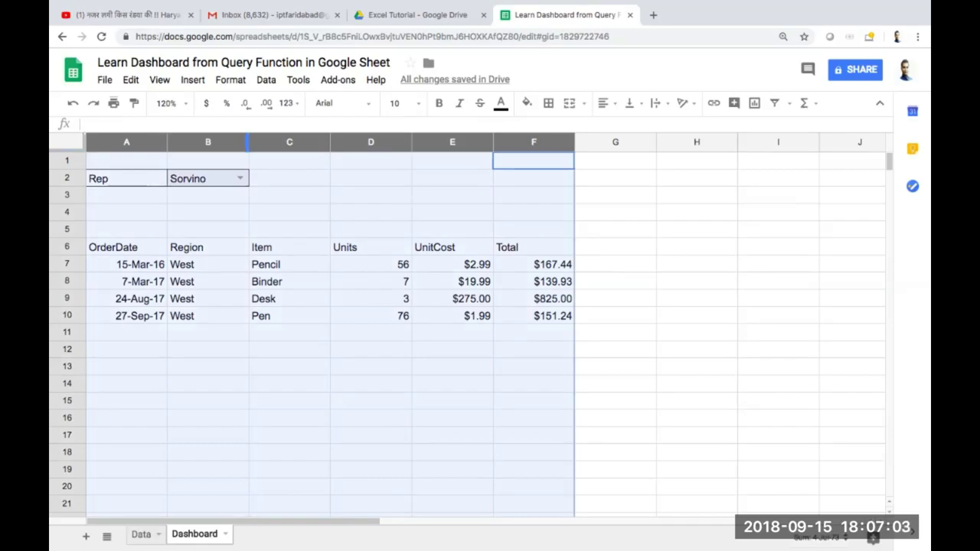
double_click(247, 142)
left_click(481, 315)
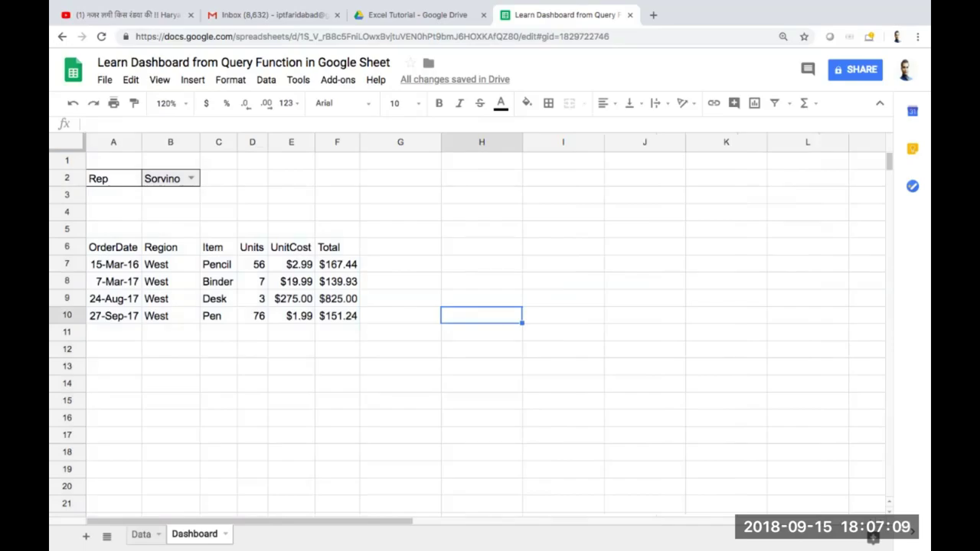
mouse_move(170, 264)
left_mouse_down()
mouse_move(170, 332)
mouse_move(170, 316)
left_mouse_up()
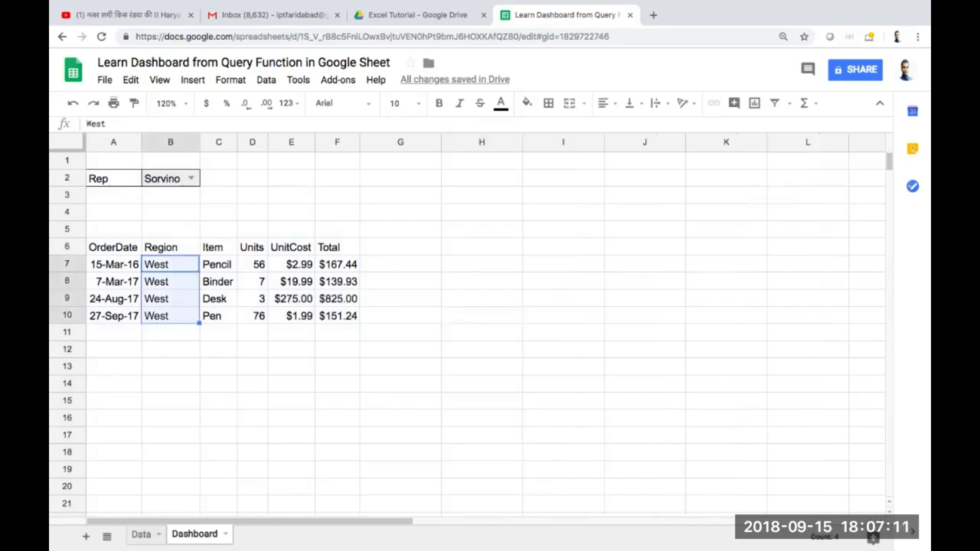
mouse_move(218, 264)
left_mouse_down()
mouse_move(218, 332)
mouse_move(219, 315)
left_mouse_up()
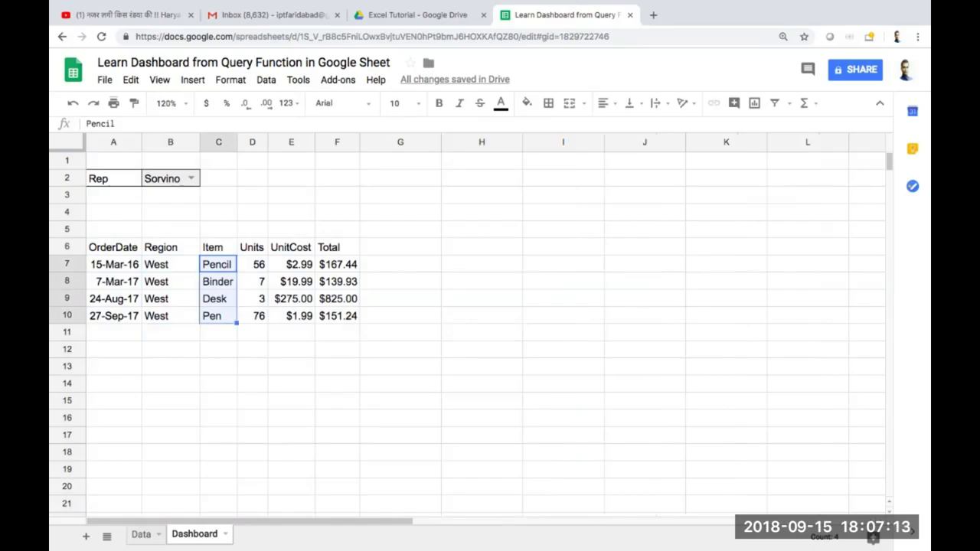
left_click(337, 298)
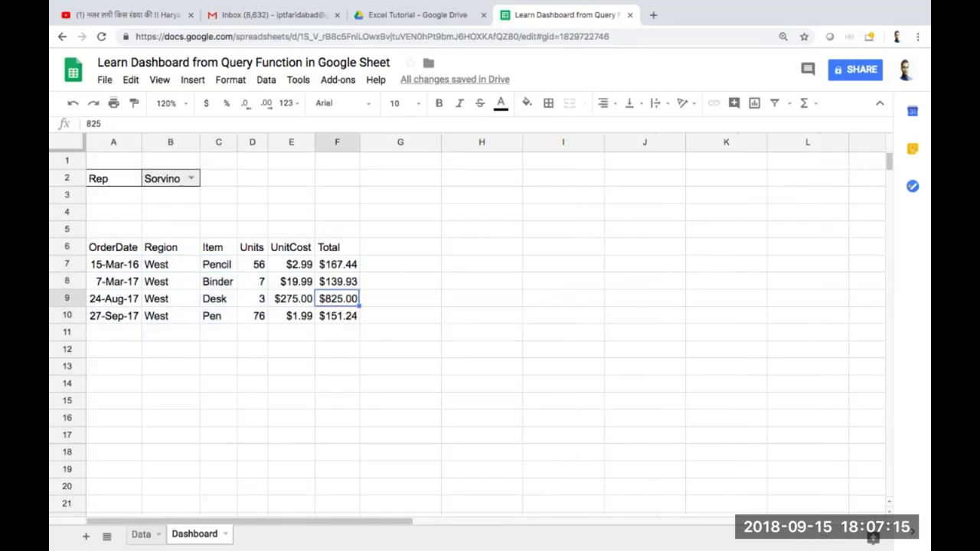
Switch the B2 rep to Jardine, then Parent, then Kivell to show Kivell's four Central orders.
left_click(191, 178)
left_click(161, 246)
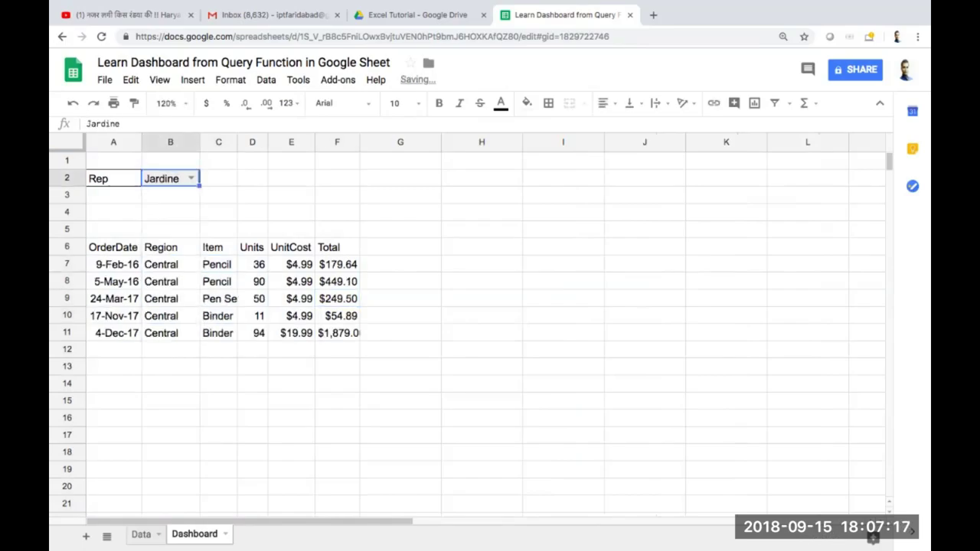
left_click(191, 178)
left_click(161, 352)
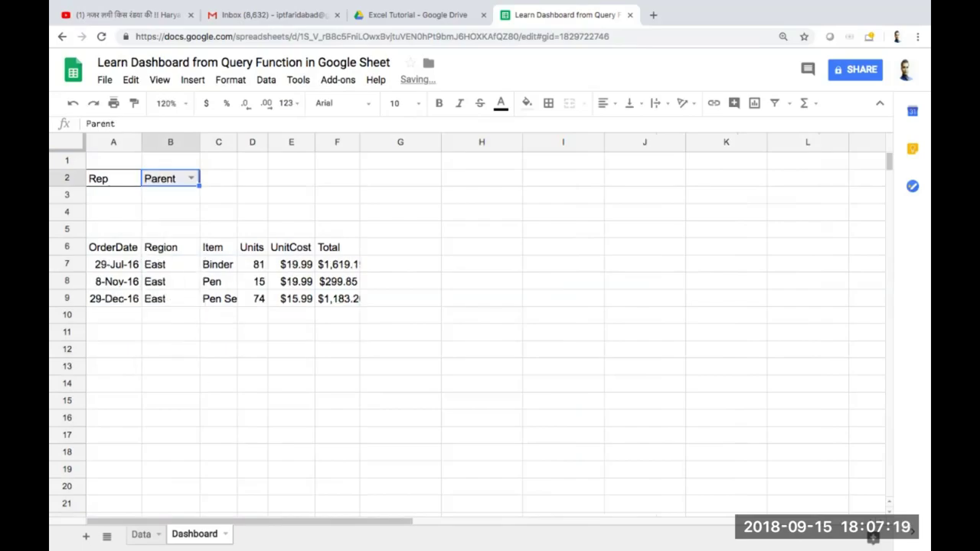
left_click(191, 178)
left_click(161, 228)
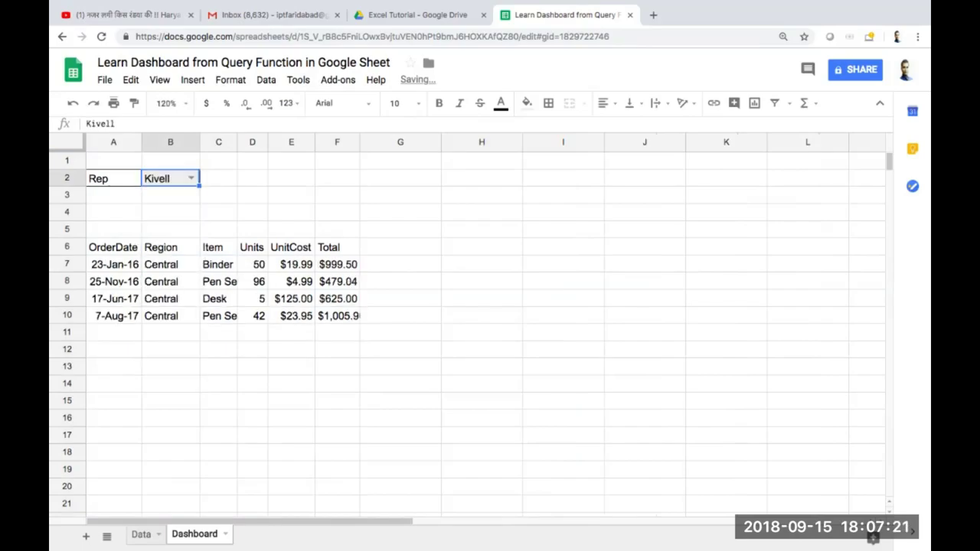
left_click(337, 195)
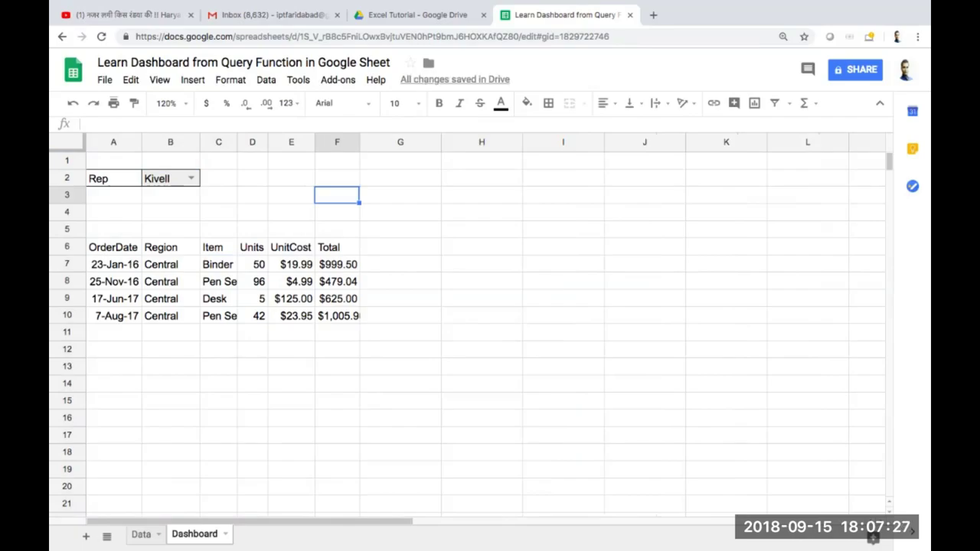
Select the query results A6:F1000 and insert a column chart from them.
left_click_drag(113, 248, 337, 486)
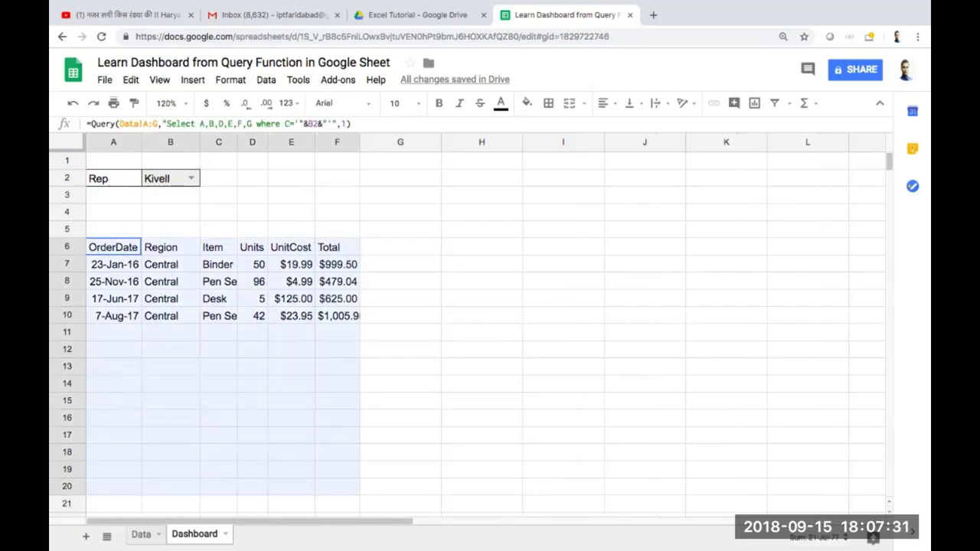
key("ctrl+shift+Down")
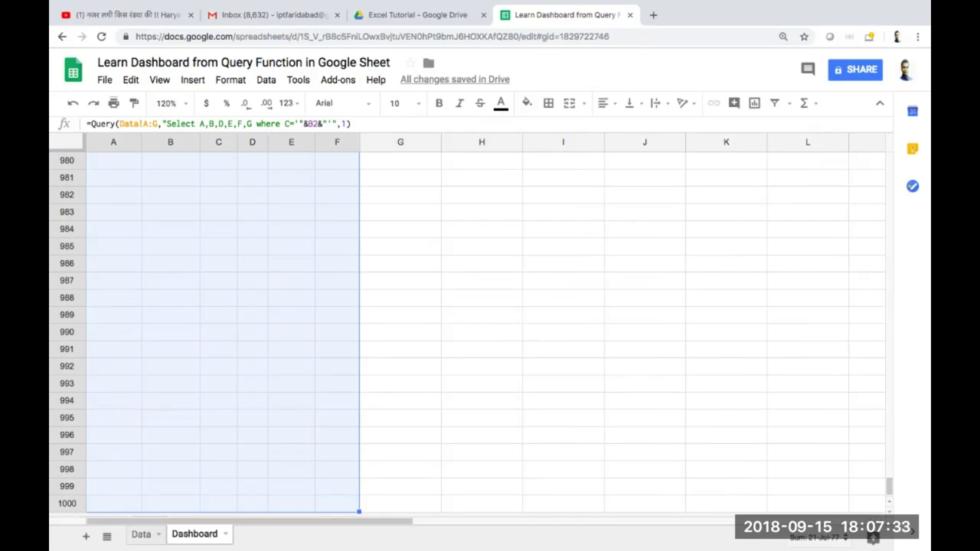
scroll(459, 329, "up", 6)
scroll(460, 329, "up", 6)
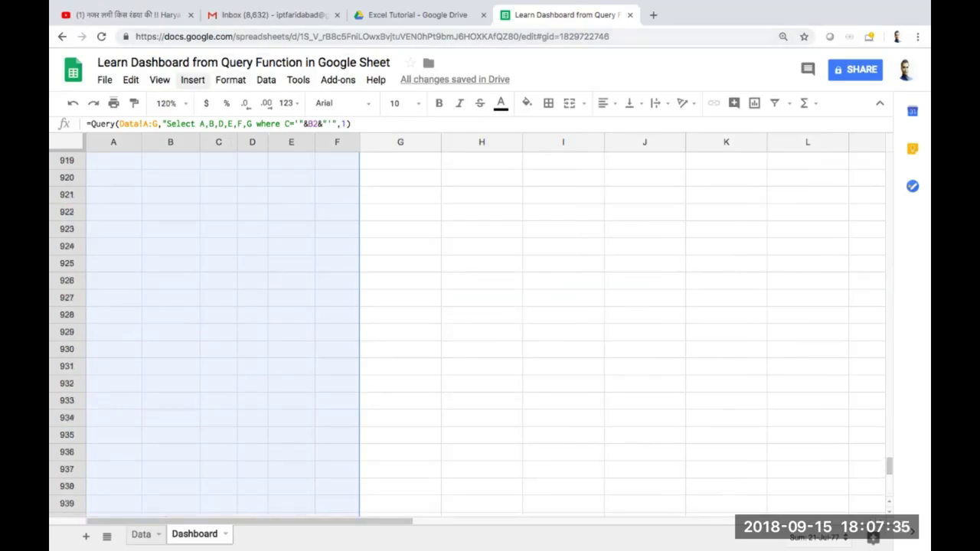
left_click(192, 80)
key("Escape")
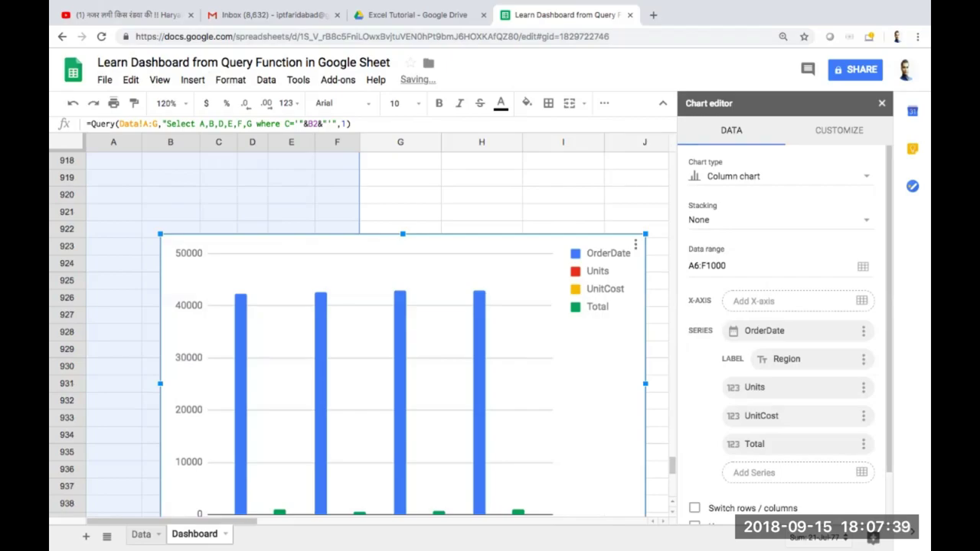
scroll(781, 329, "down", 2)
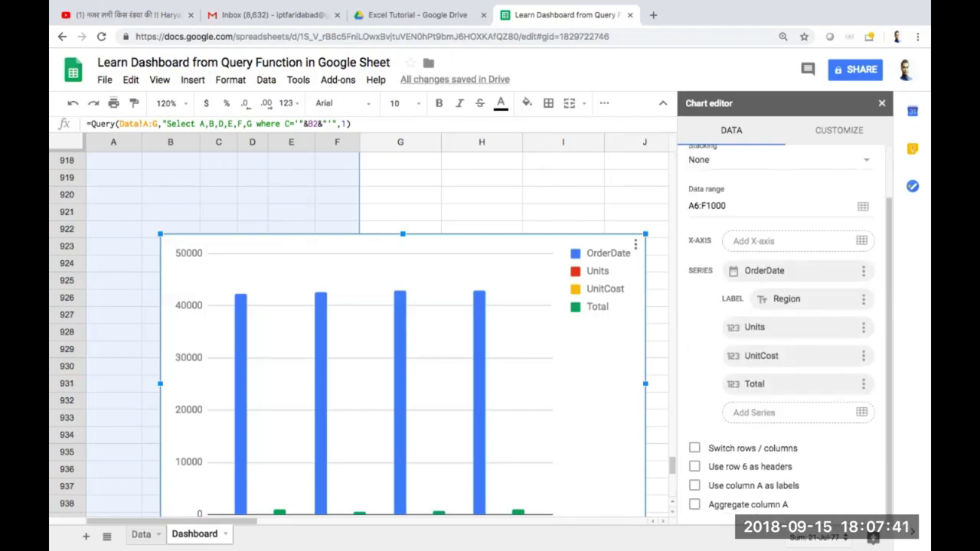
Shrink the chart, move it up and right, then enlarge it slightly.
left_click(460, 358)
left_click_drag(645, 234, 450, 355)
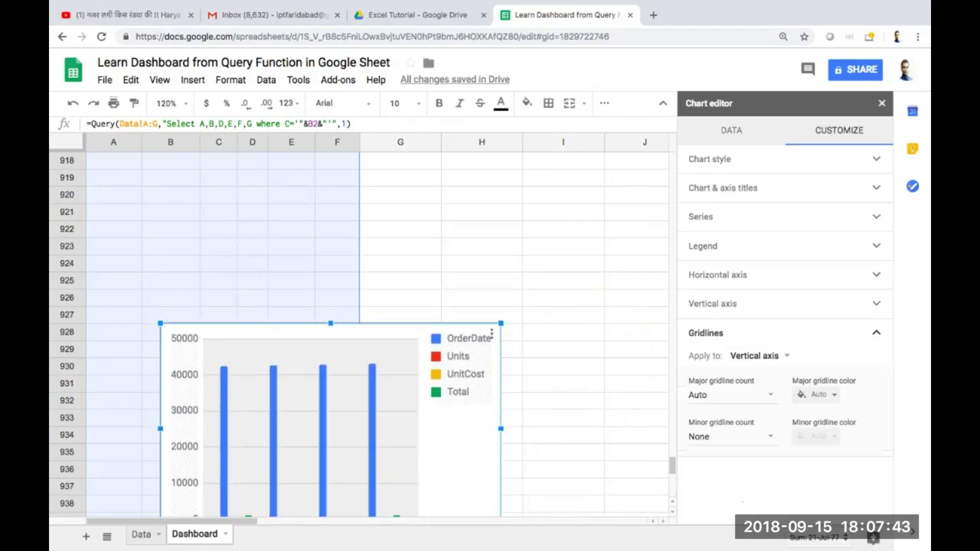
left_click_drag(306, 460, 412, 292)
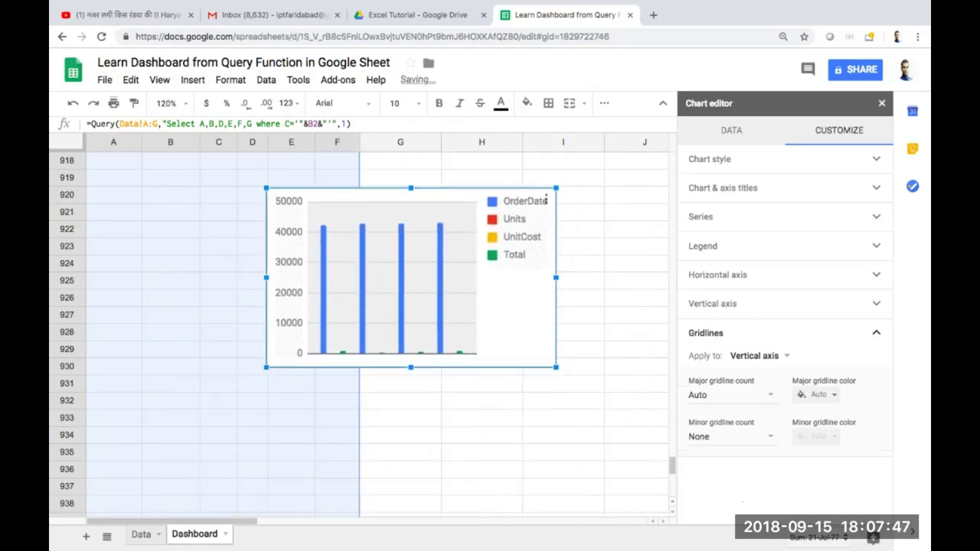
left_click_drag(556, 368, 619, 407)
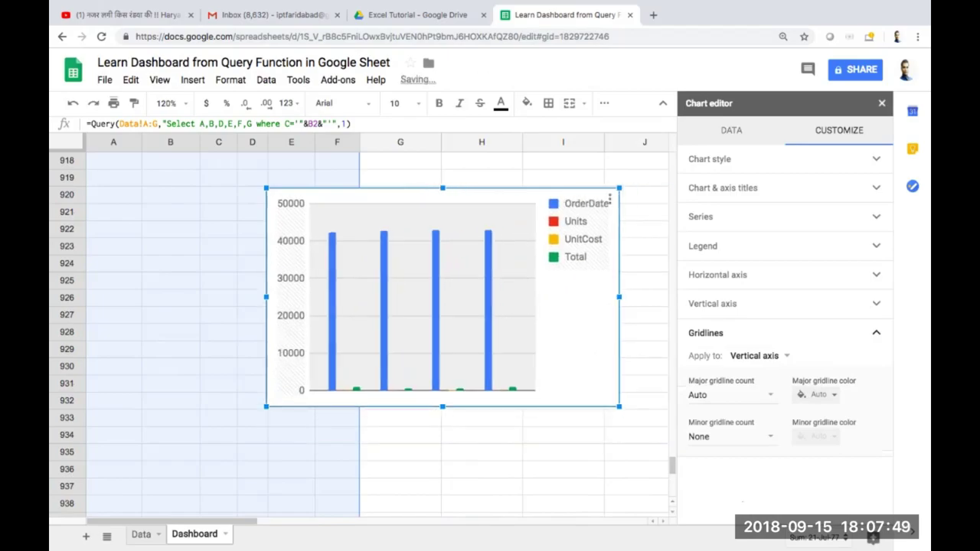
left_click(731, 130)
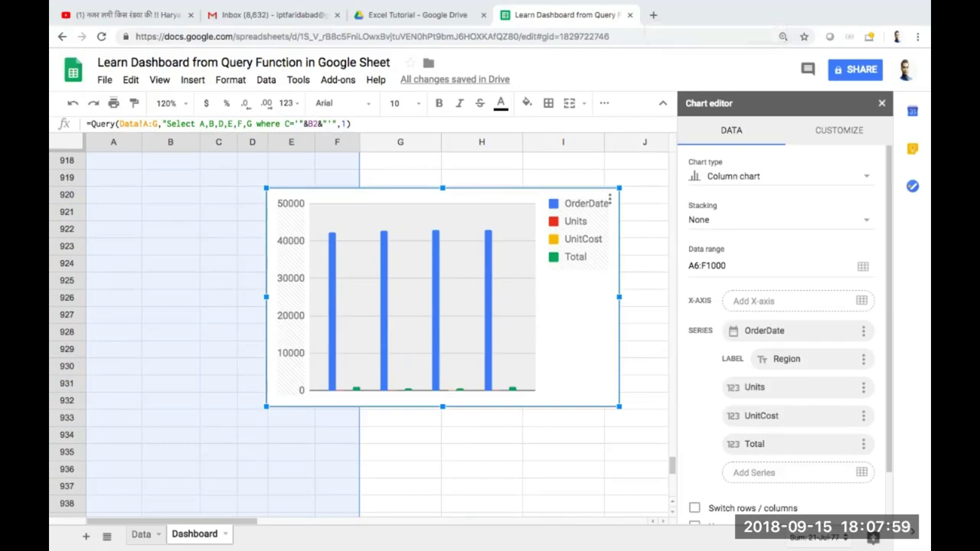
Remove the OrderDate series, trying a row/column swap and then reverting it.
left_click(863, 330)
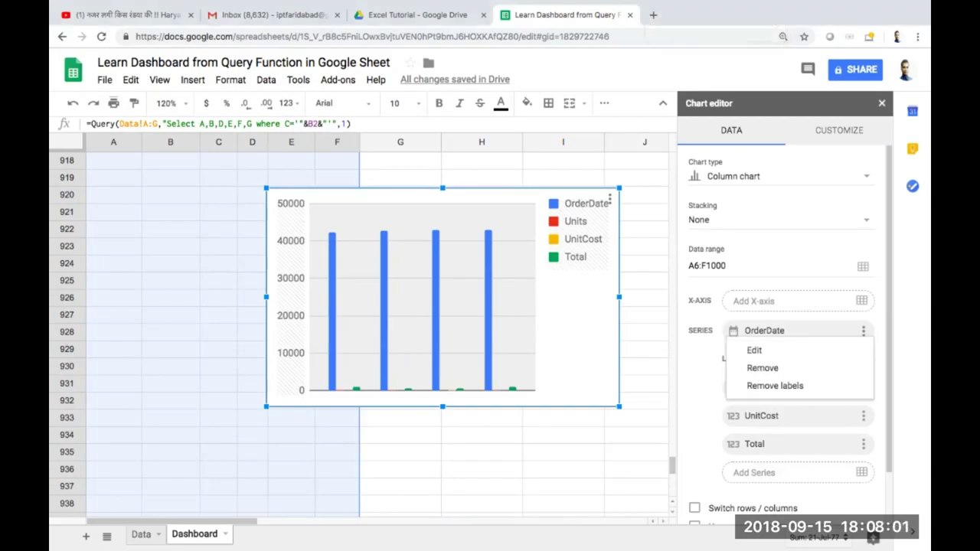
left_click(755, 365)
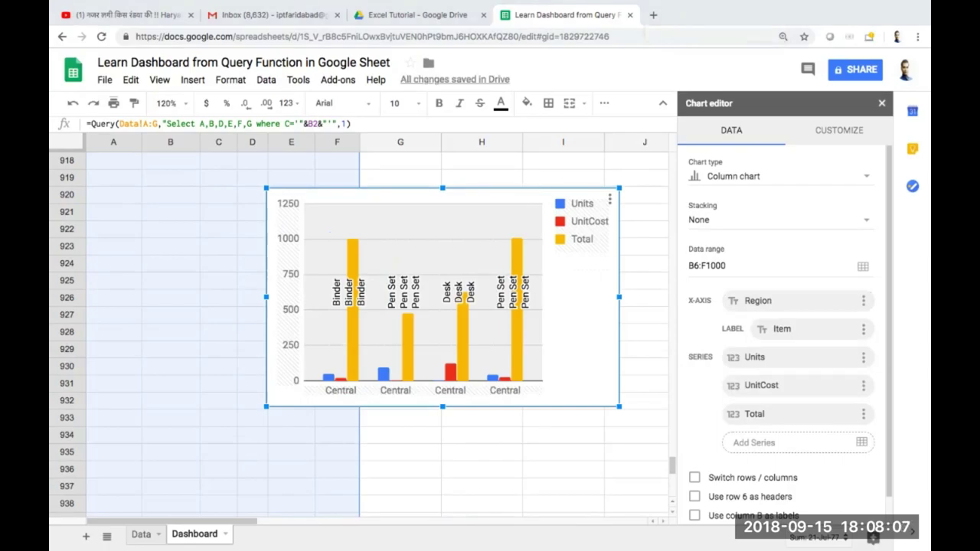
left_click(694, 477)
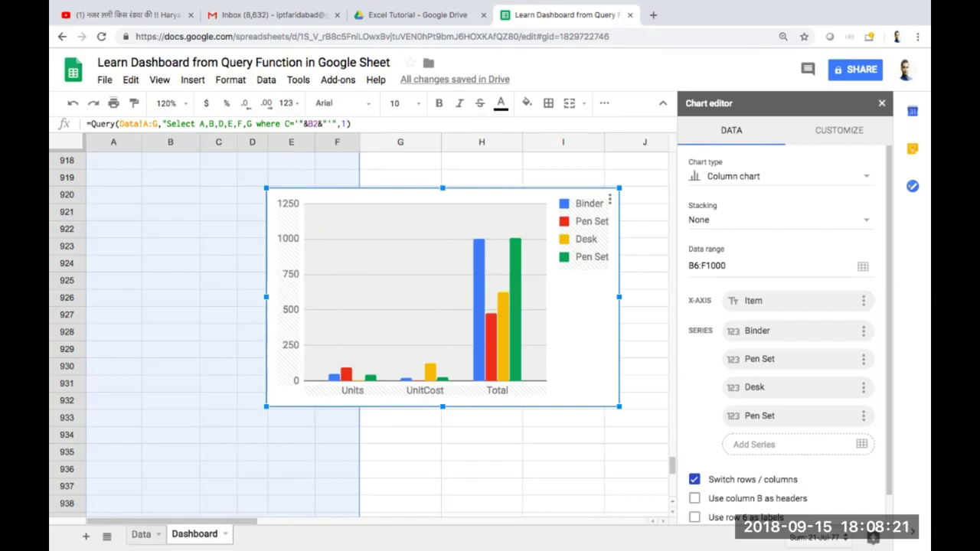
scroll(790, 335, "down", 1)
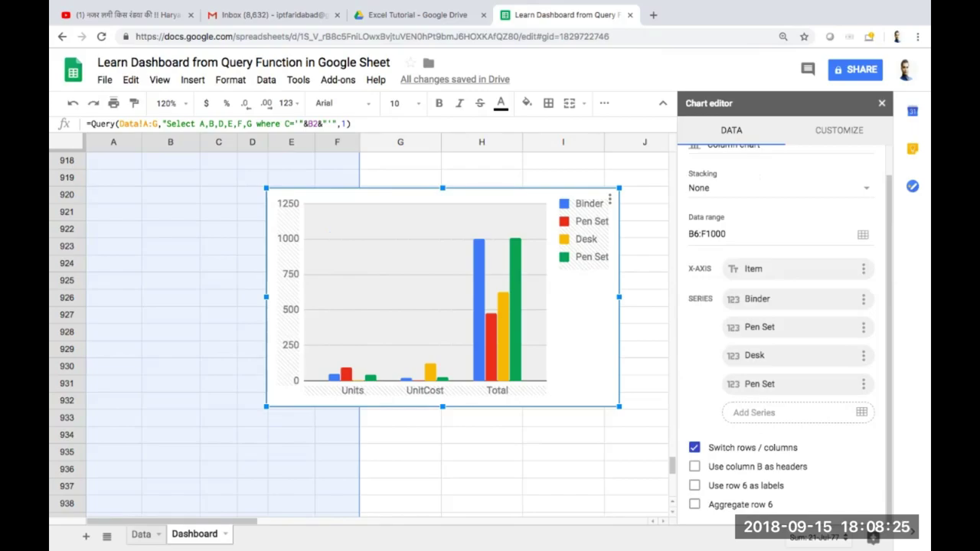
left_click(693, 447)
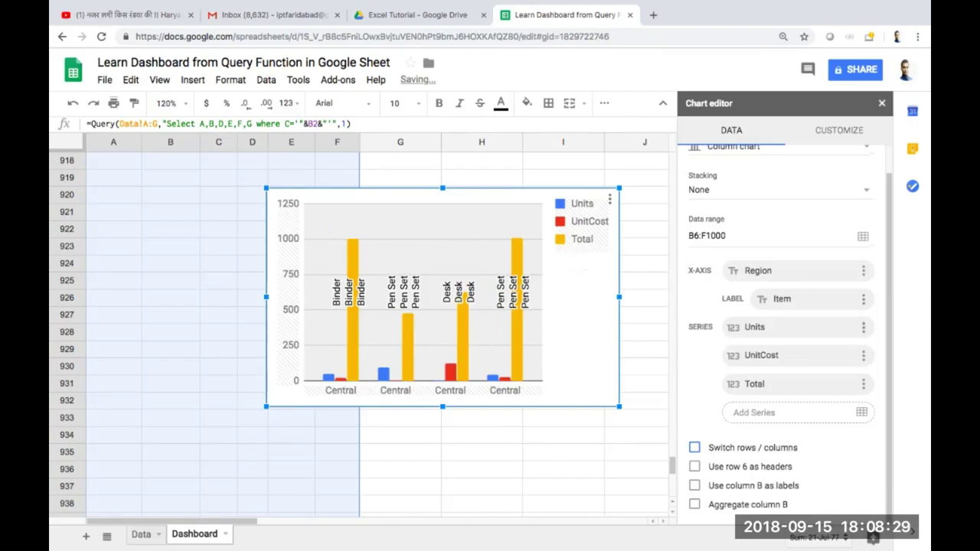
Remove the Units and UnitCost series and Region axis, and add data labels to Total.
left_click(863, 327)
left_click(830, 363)
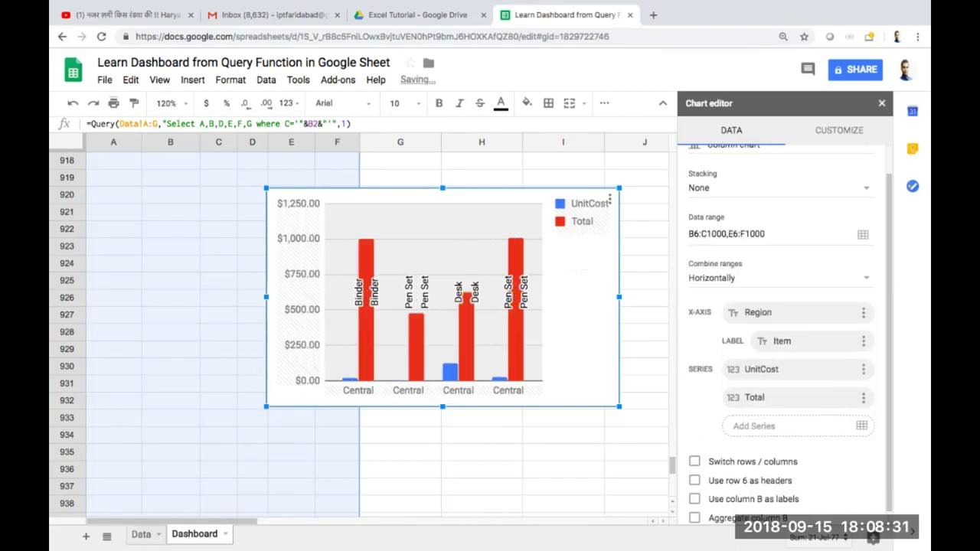
left_click(863, 369)
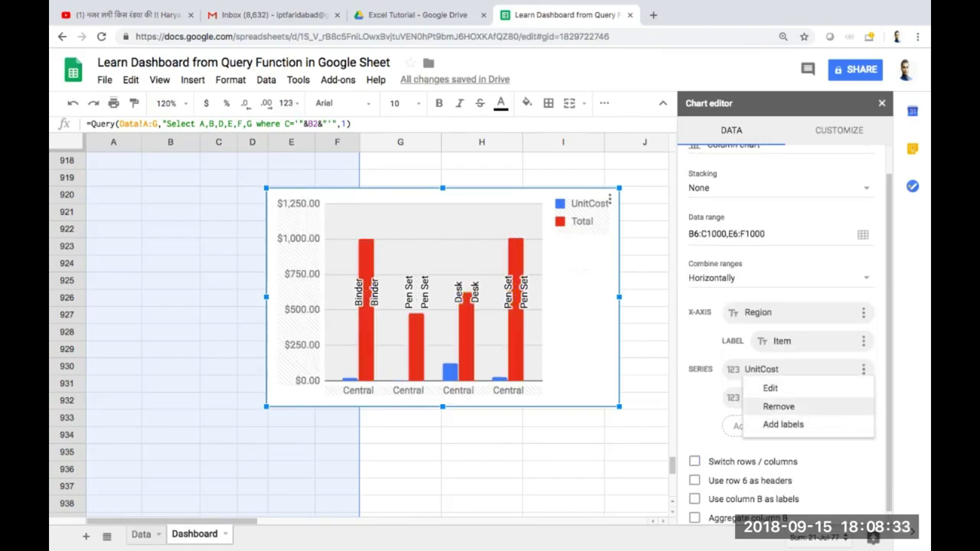
left_click(831, 406)
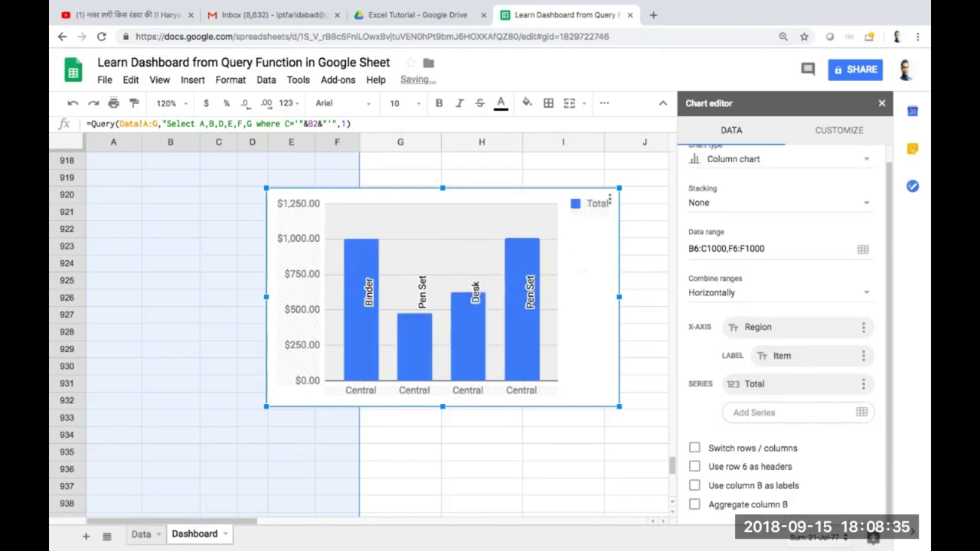
left_click(863, 327)
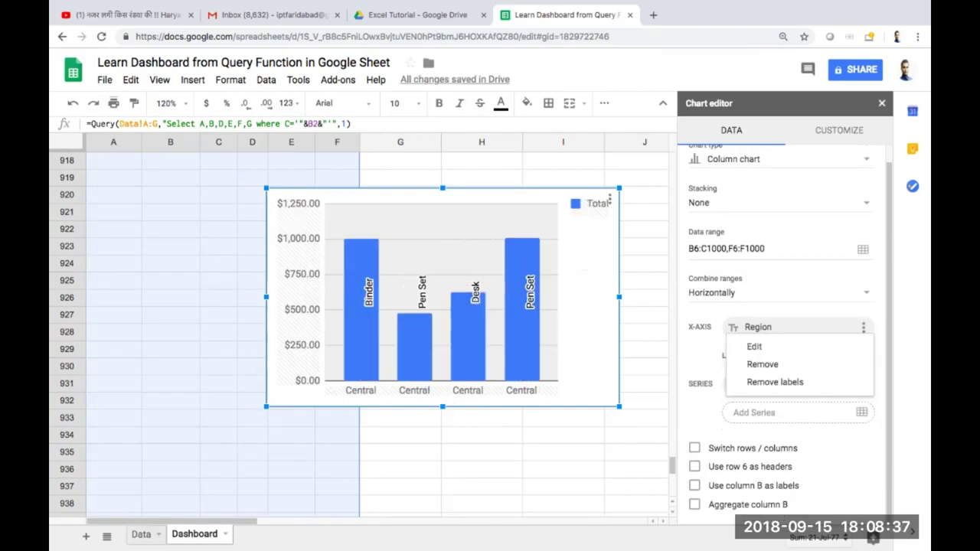
left_click(763, 364)
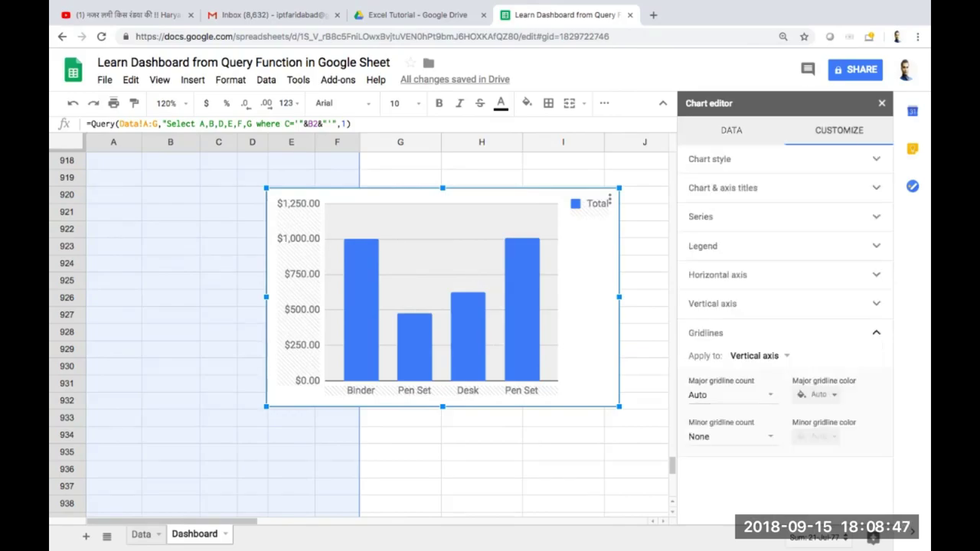
left_click(700, 217)
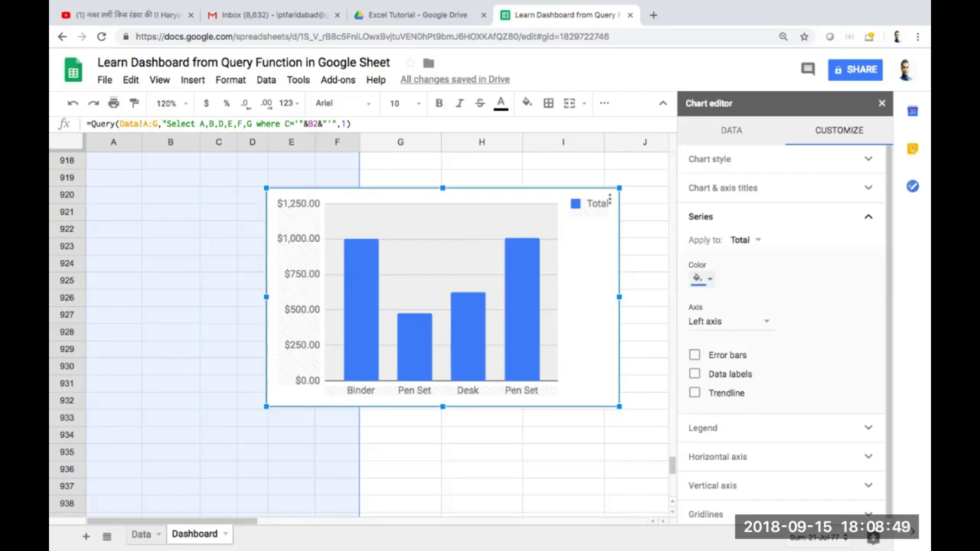
left_click(694, 374)
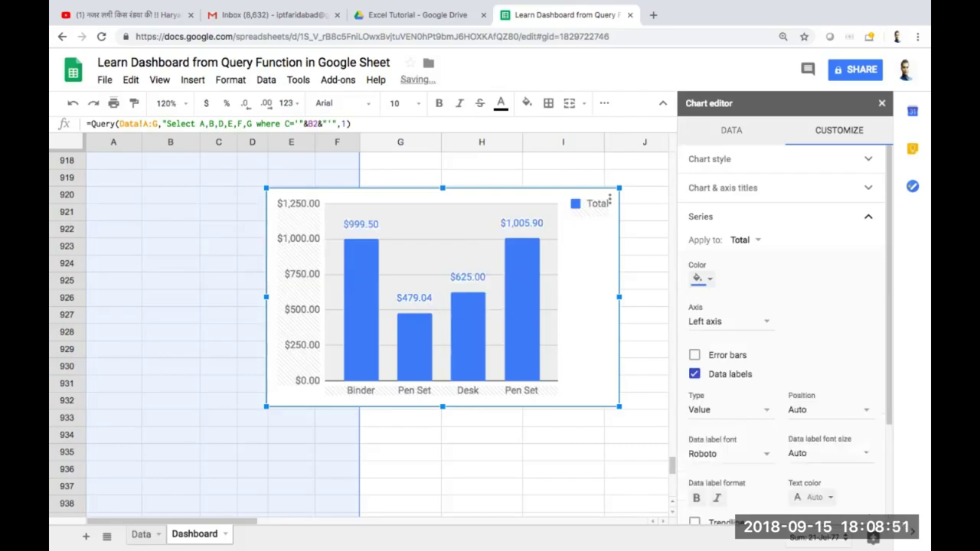
Cut the Total-by-Item chart and paste it at cell H6 beside Kivell's query table.
left_click(563, 452)
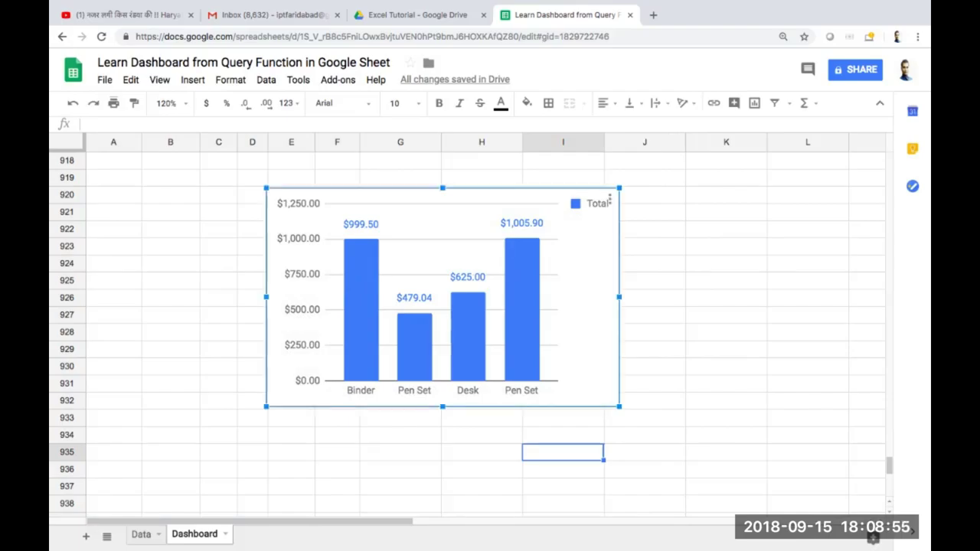
left_click_drag(442, 299, 414, 397)
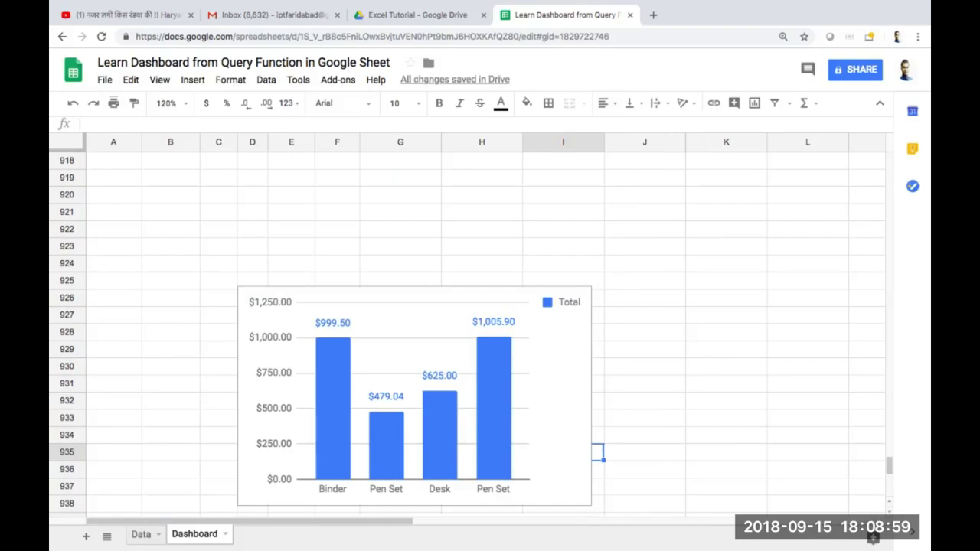
key("Escape")
scroll(467, 322, "up", 10)
scroll(467, 322, "up", 10)
scroll(467, 322, "up", 10)
scroll(468, 322, "up", 10)
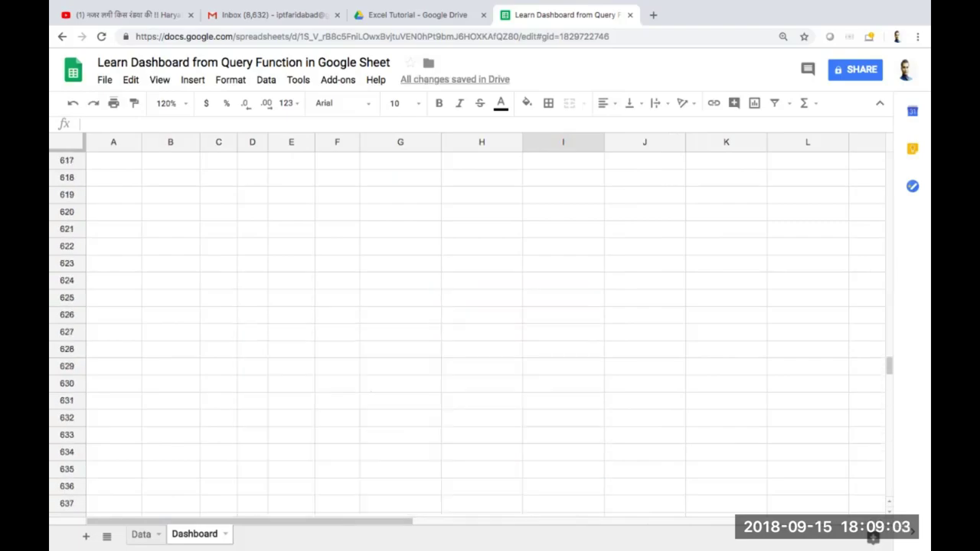
scroll(467, 322, "up", 15)
left_click(480, 247)
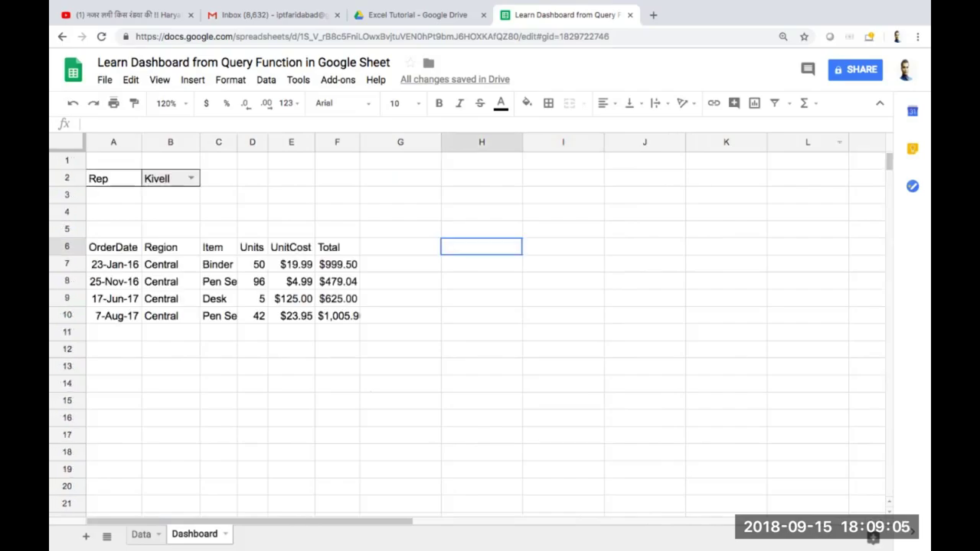
key("ctrl+v")
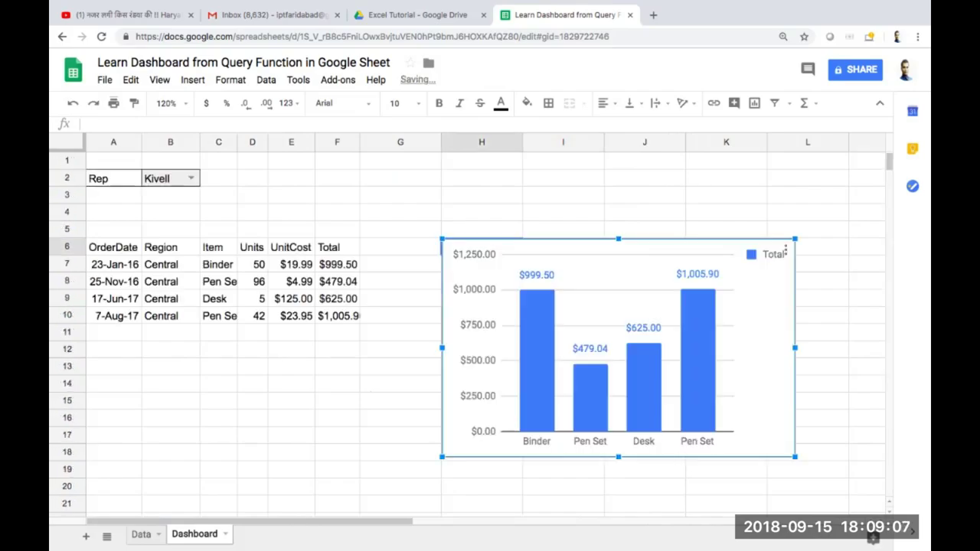
Try several reps in the B2 dropdown, watching the table and chart refresh.
left_click(400, 332)
left_click(460, 345)
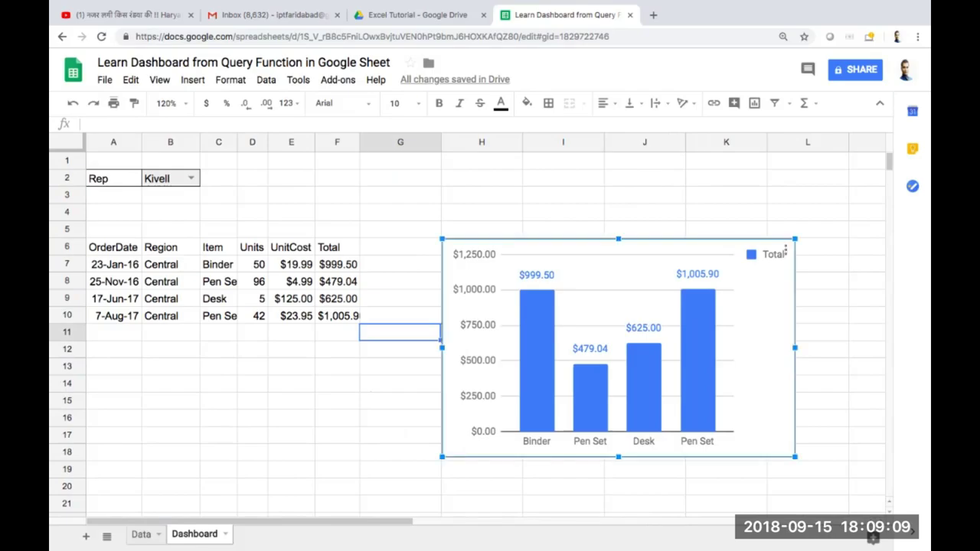
left_click(191, 177)
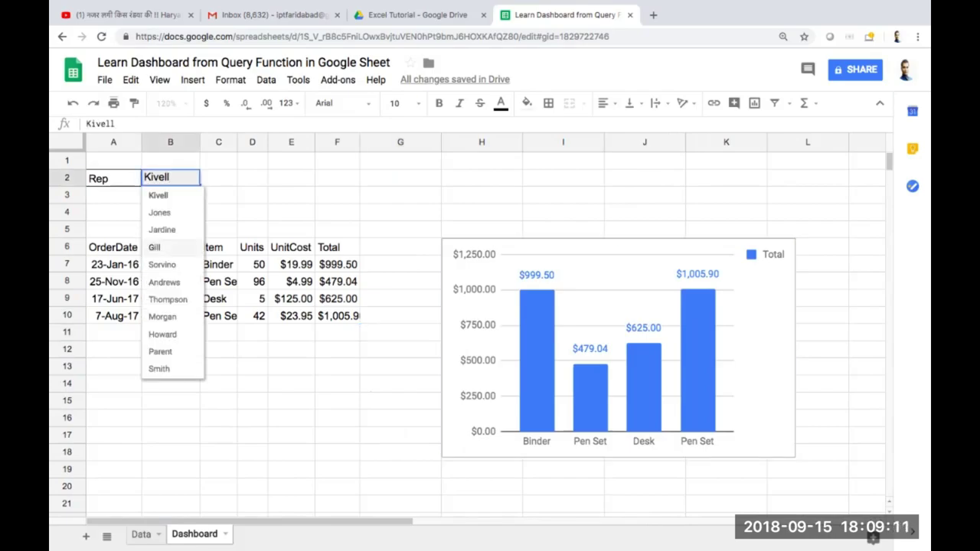
left_click(154, 247)
left_click(190, 177)
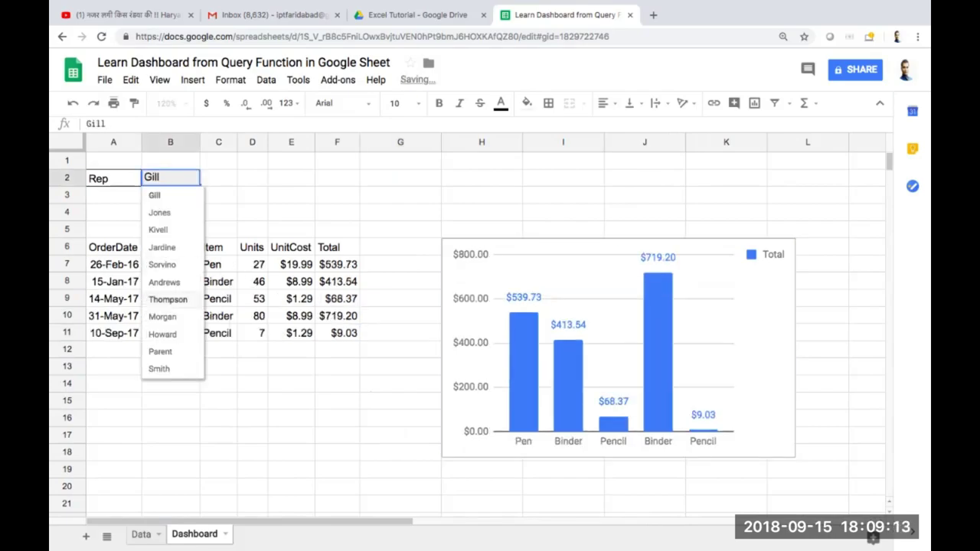
left_click(163, 298)
left_click(191, 178)
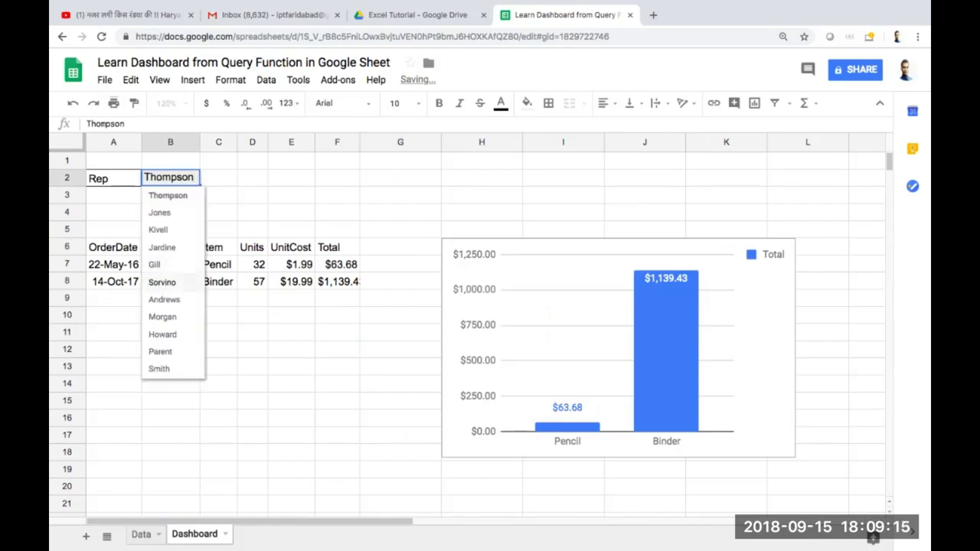
left_click(162, 285)
Settle on Thompson, whose two West orders show Pencil $63.68 and Binder $1,139.43.
left_click(191, 177)
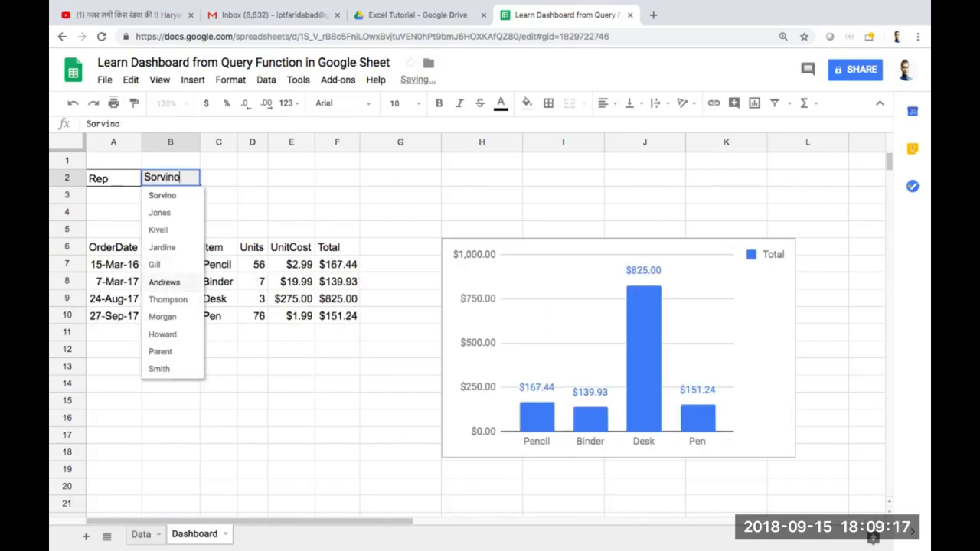
left_click(163, 299)
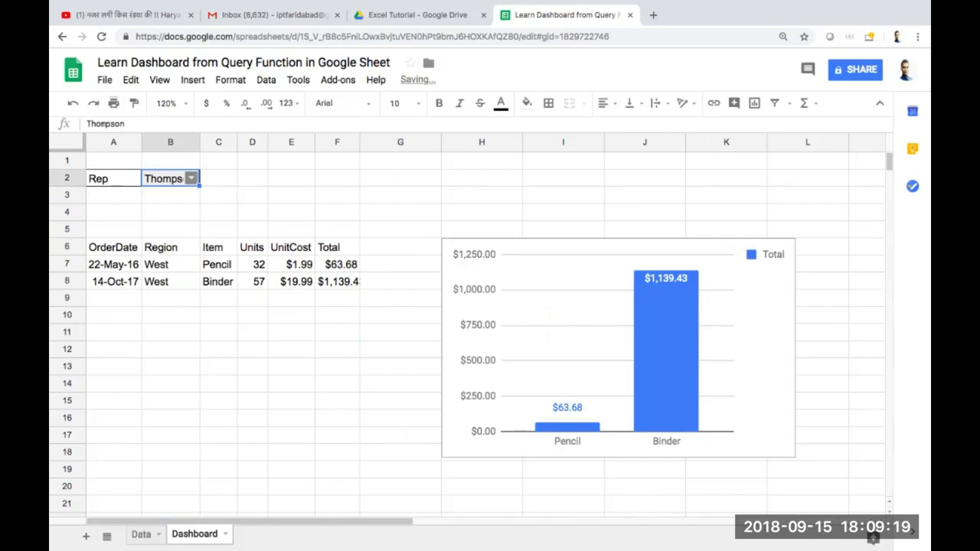
left_click(191, 178)
left_click(163, 316)
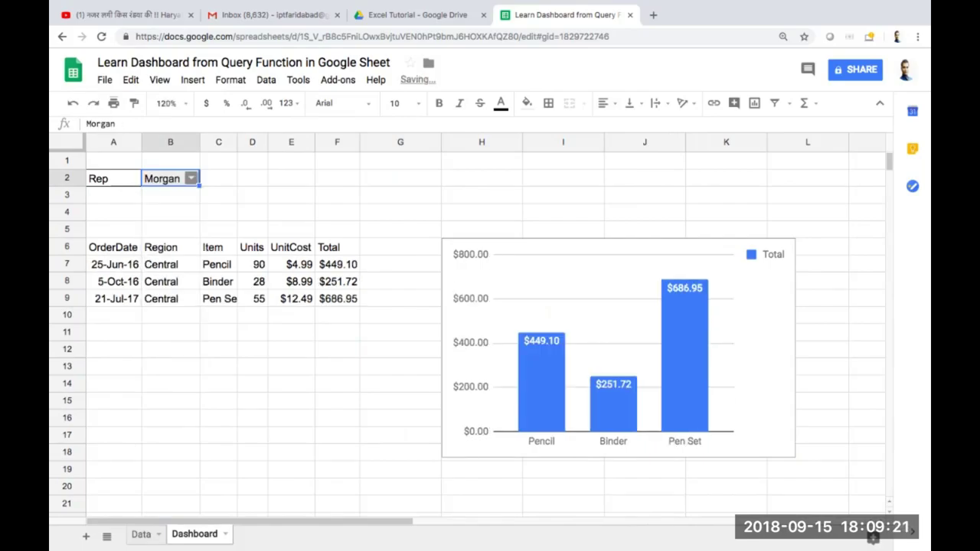
left_click(191, 178)
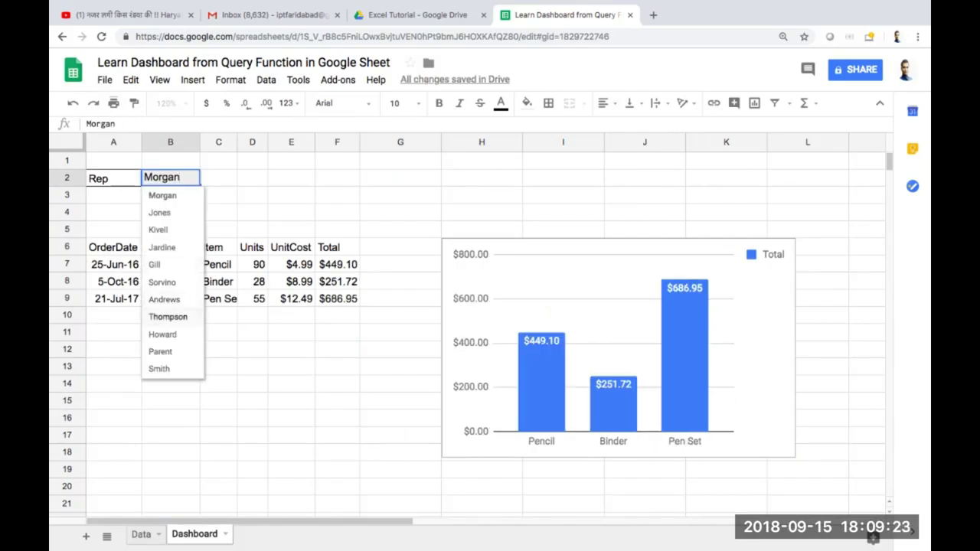
left_click(168, 316)
left_click(337, 349)
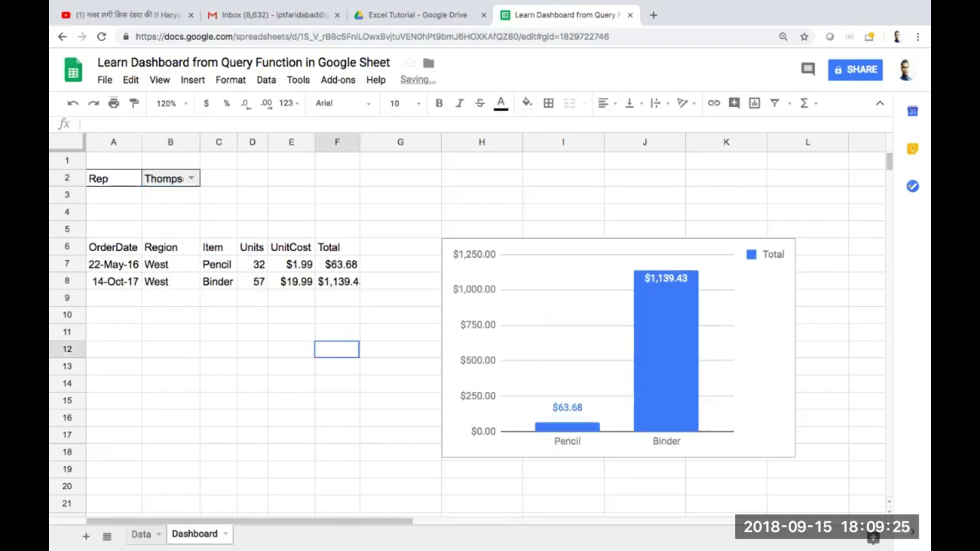
left_click(773, 261)
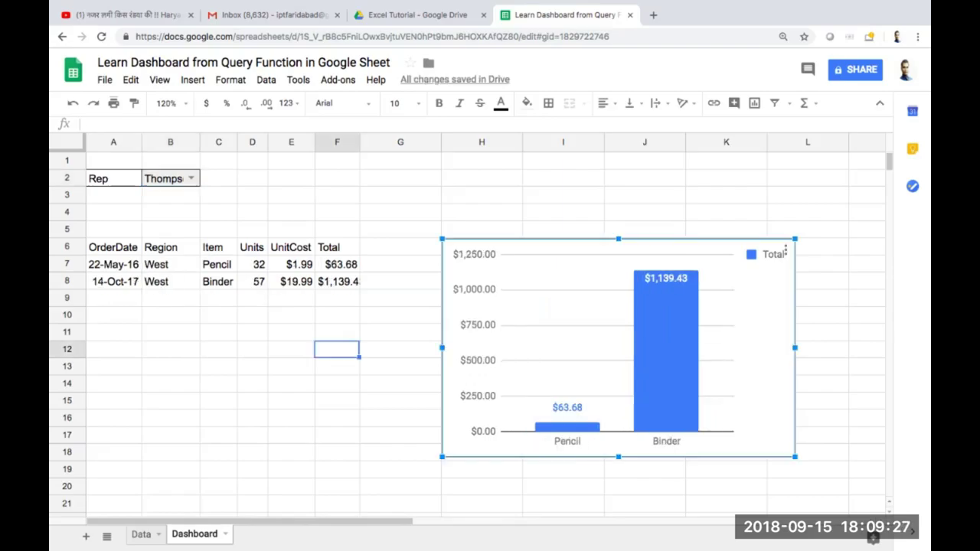
Move the chart under the Rep cell, shrink it, and widen column B.
left_click_drag(773, 261, 419, 223)
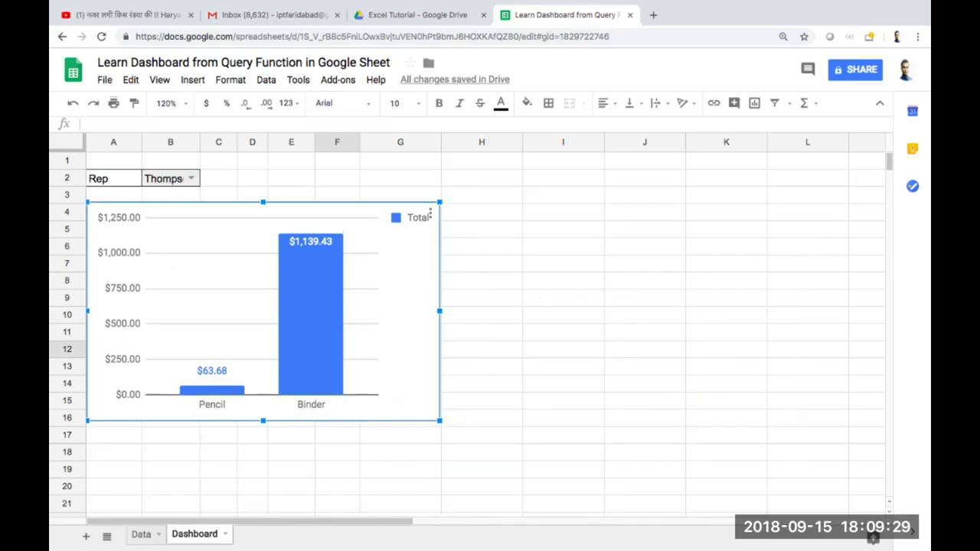
mouse_move(440, 419)
left_mouse_down()
mouse_move(420, 368)
mouse_move(367, 368)
mouse_move(370, 376)
left_mouse_up()
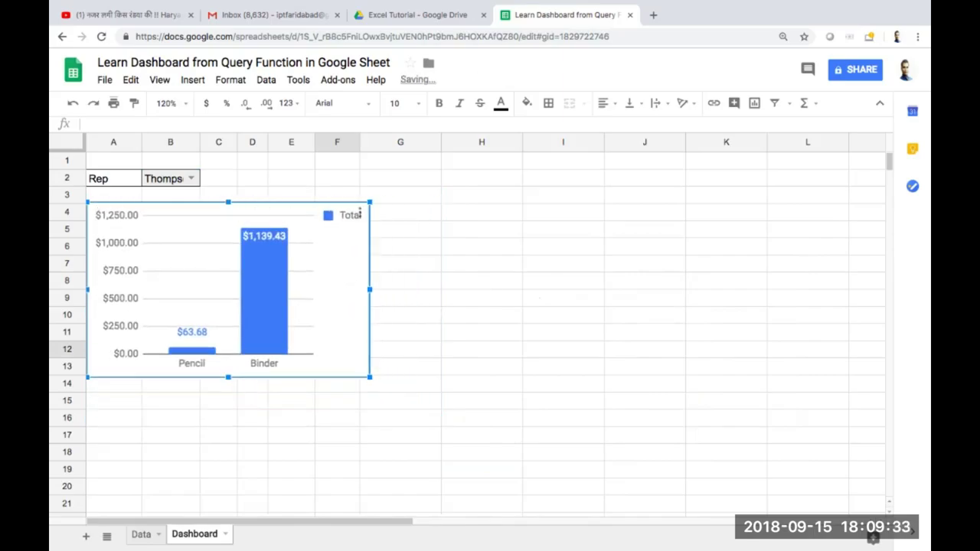
left_click(644, 281)
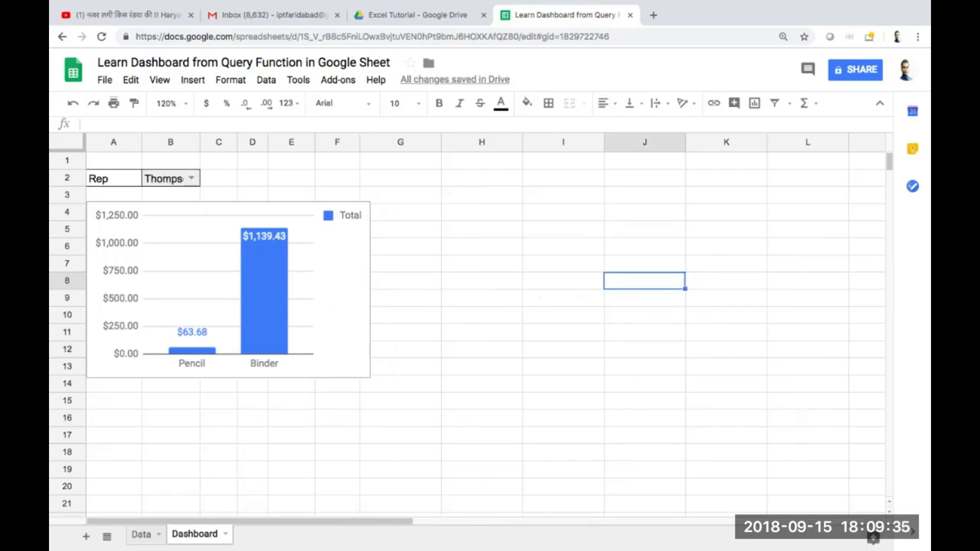
mouse_move(199, 142)
left_click_drag(198, 141, 223, 141)
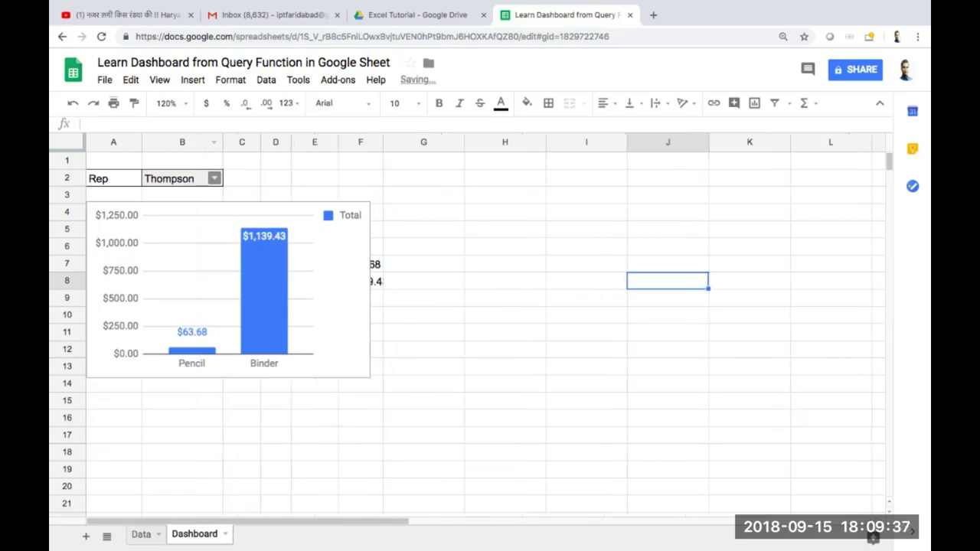
Test the compact chart by picking several reps from the B2 dropdown.
left_click(215, 177)
left_click(158, 229)
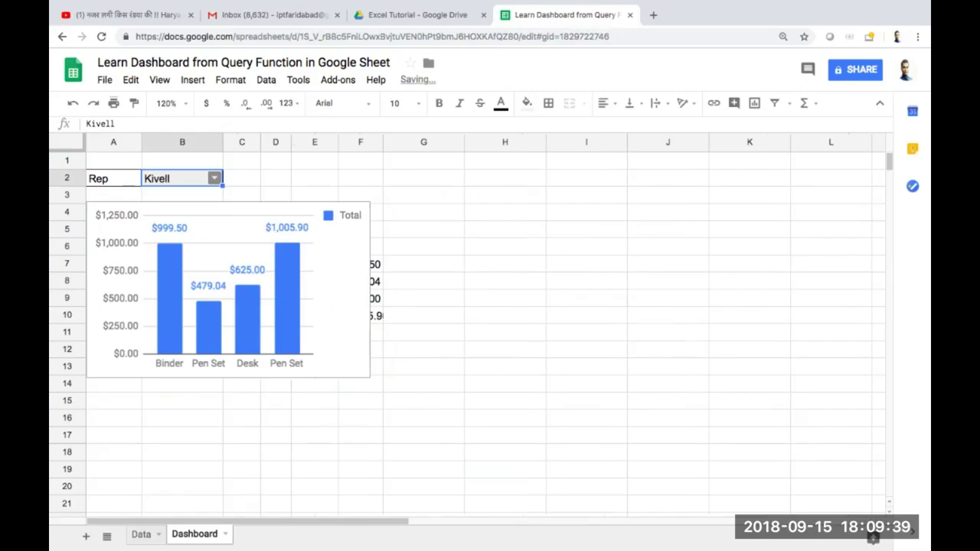
left_click(215, 177)
left_click(162, 264)
left_click(215, 178)
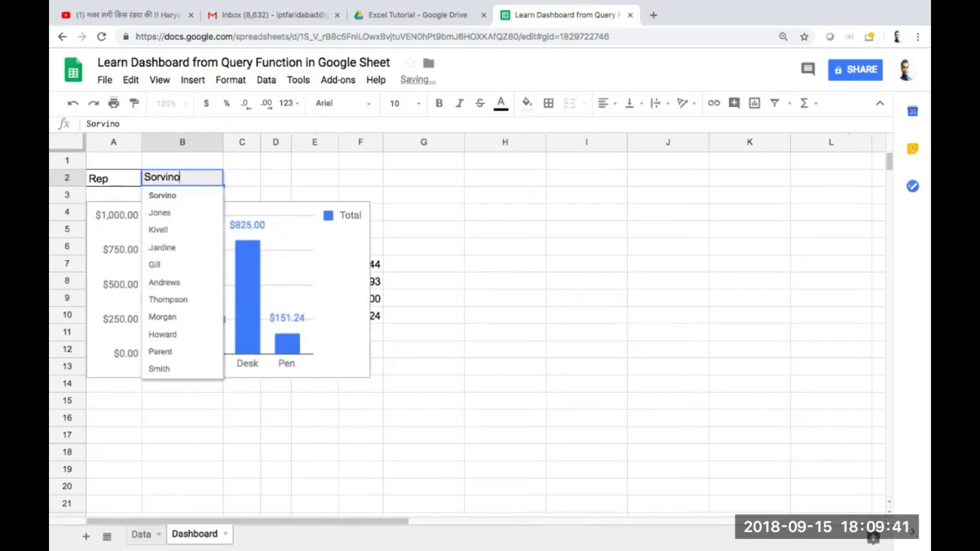
left_click(164, 313)
left_click(423, 229)
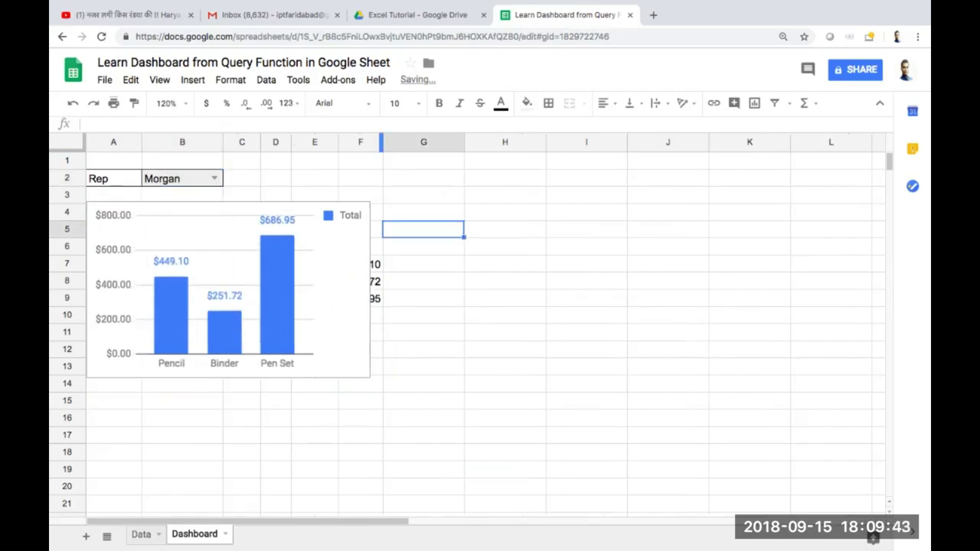
Widen the chart slightly and choose Gill, showing five bars topped by Binder $719.20.
left_click(230, 291)
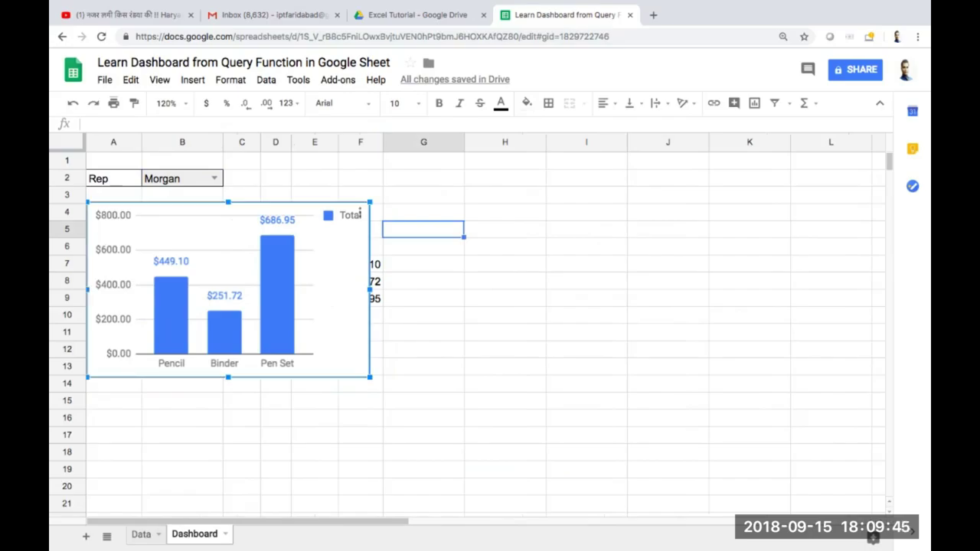
left_click_drag(370, 289, 388, 290)
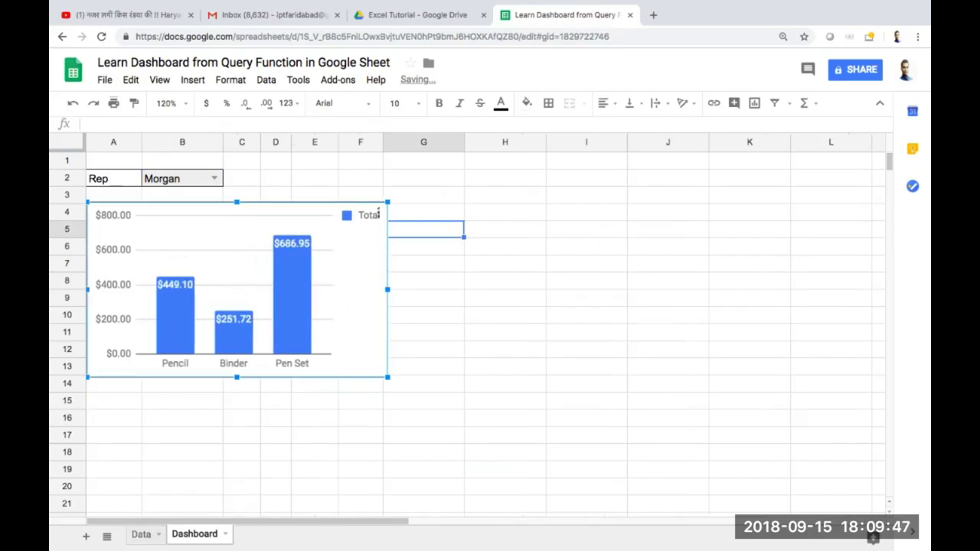
left_click(213, 177)
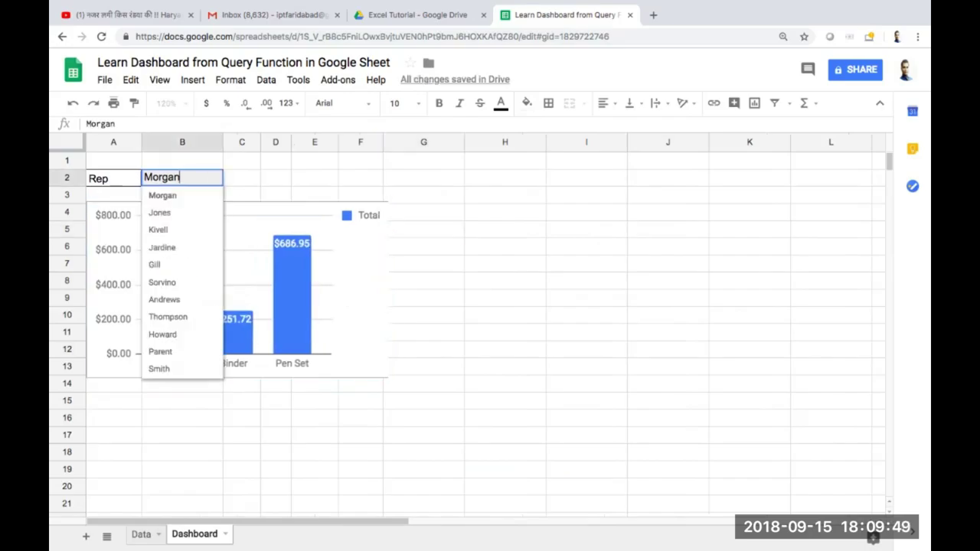
left_click(157, 265)
left_click(505, 298)
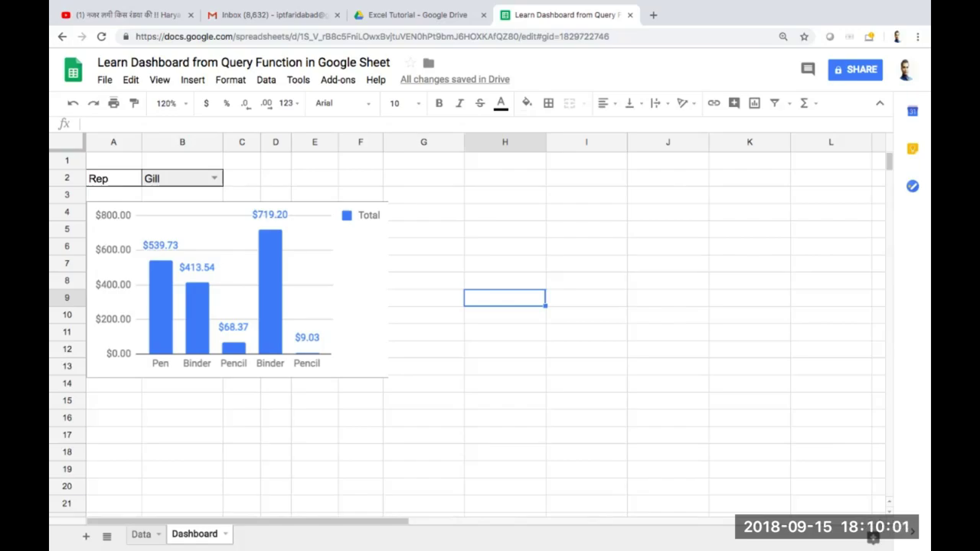
left_click(379, 213)
mouse_move(379, 213)
left_mouse_down()
mouse_move(792, 207)
mouse_move(743, 204)
left_mouse_up()
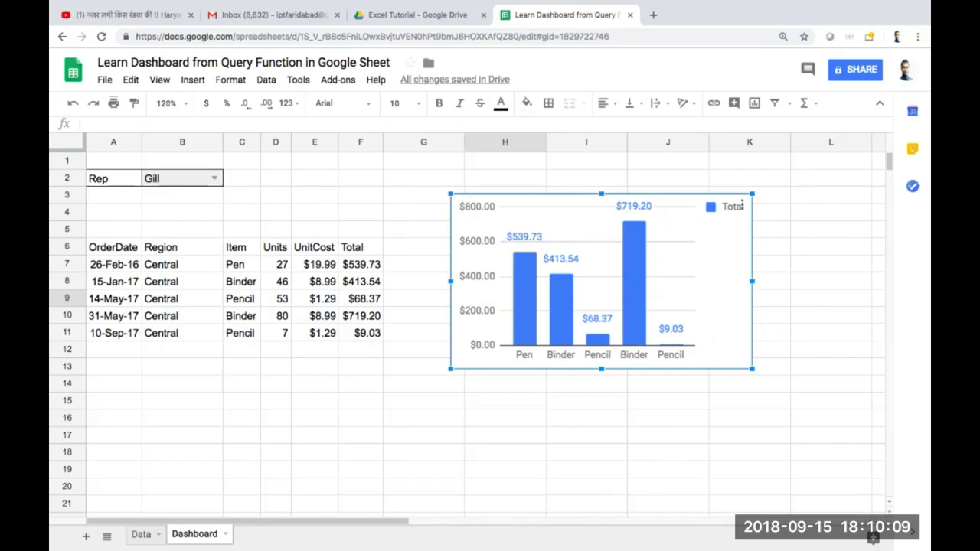
left_click(113, 247)
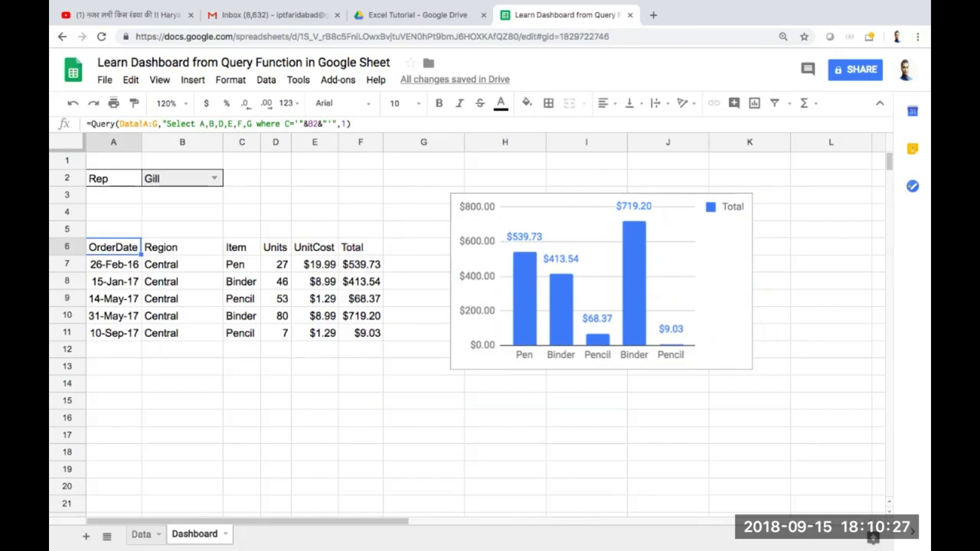
left_click(601, 281)
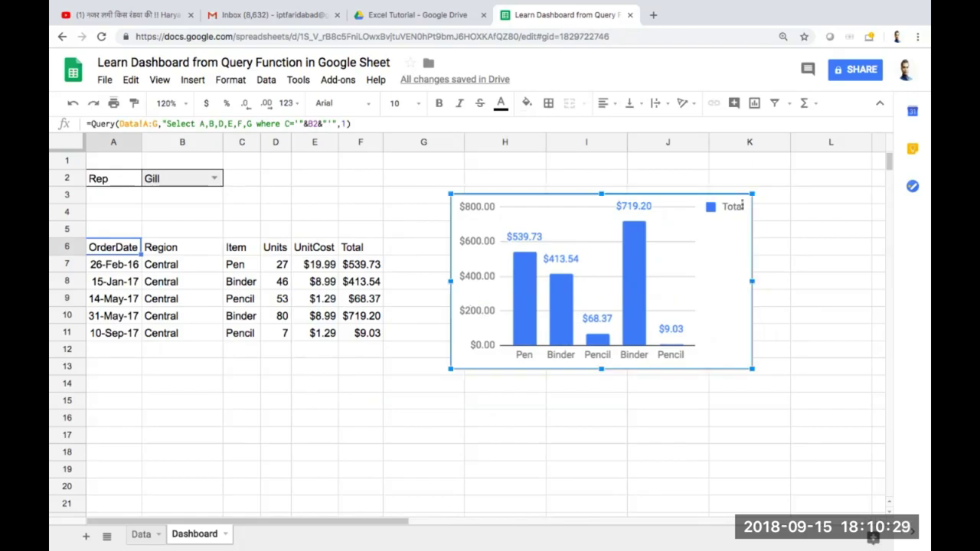
left_click_drag(601, 281, 237, 302)
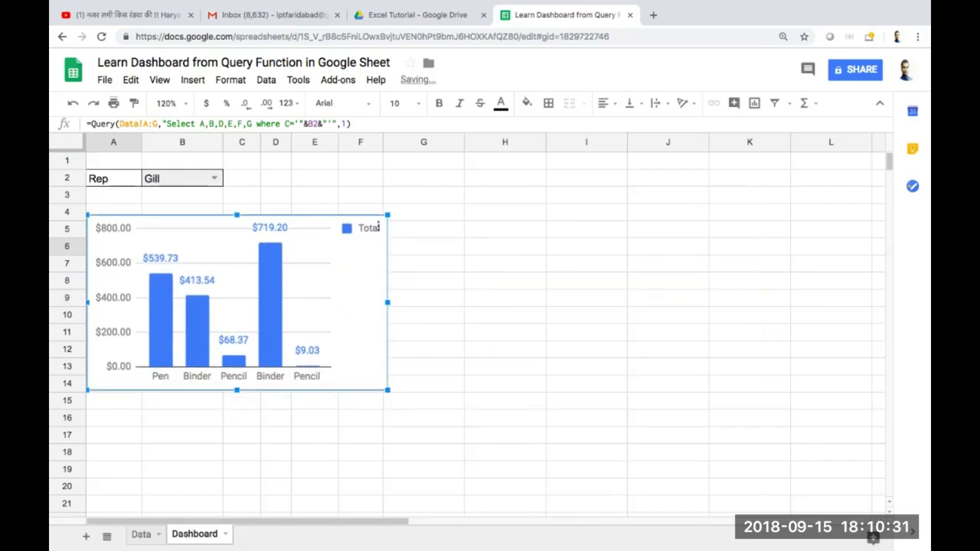